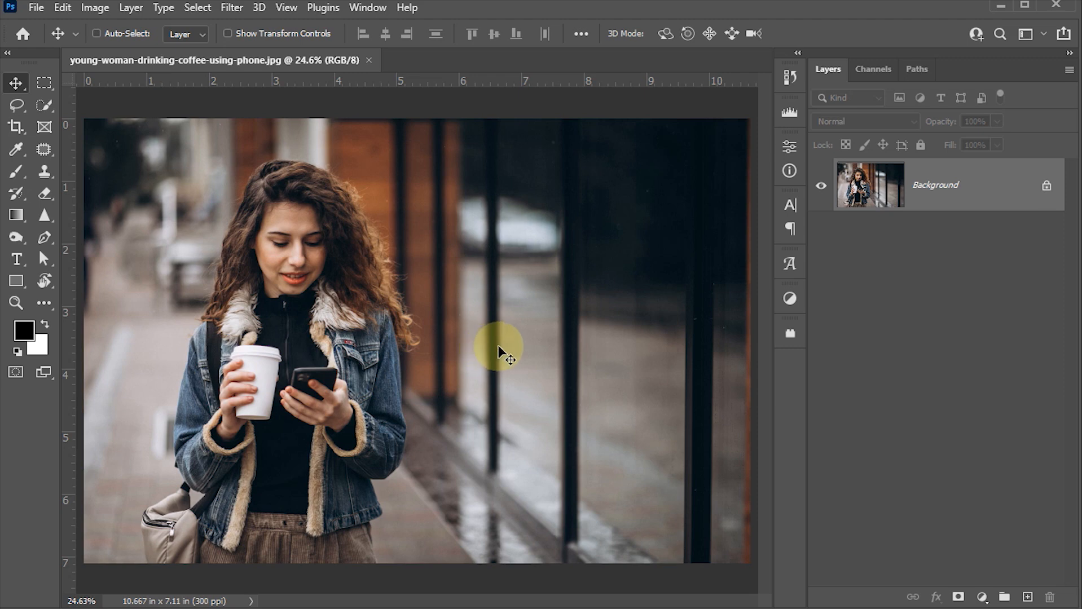
Duplicate the Background layer and convert the copy to a Smart Object.
key("ctrl+j")
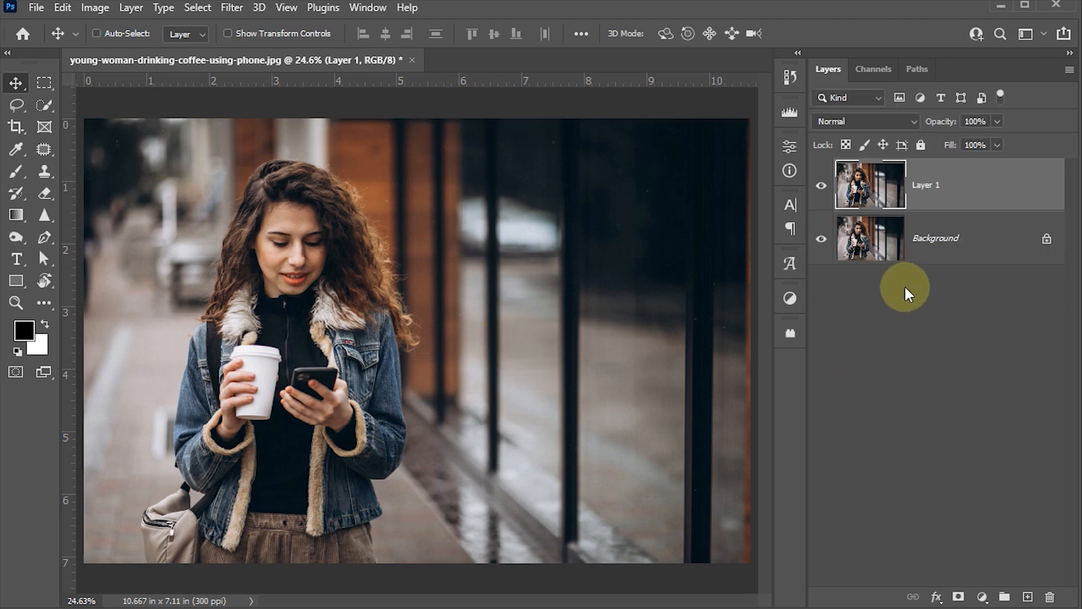
right_click(979, 181)
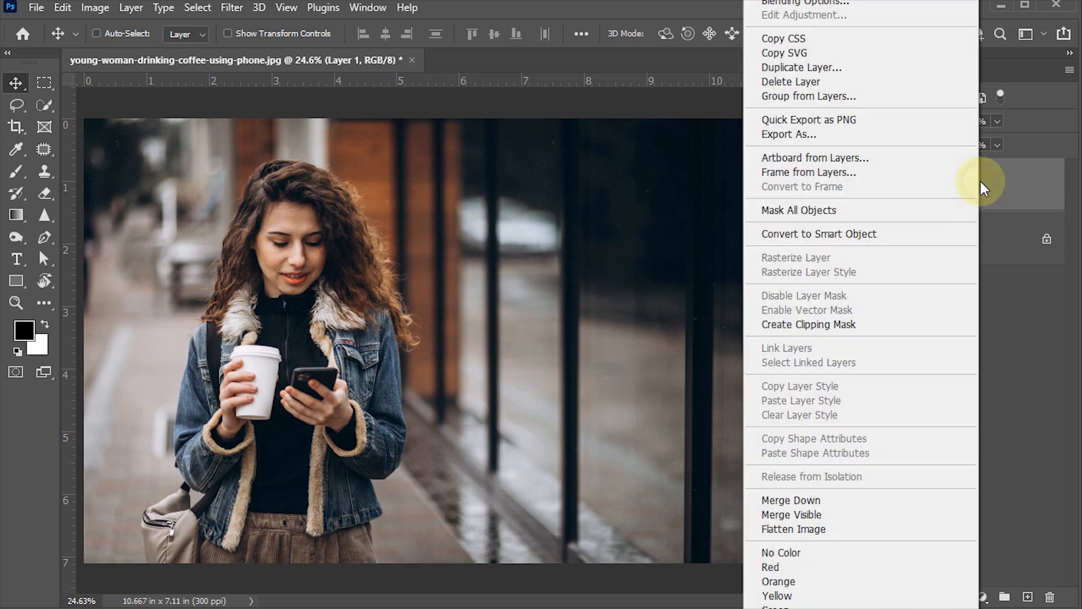
left_click(837, 234)
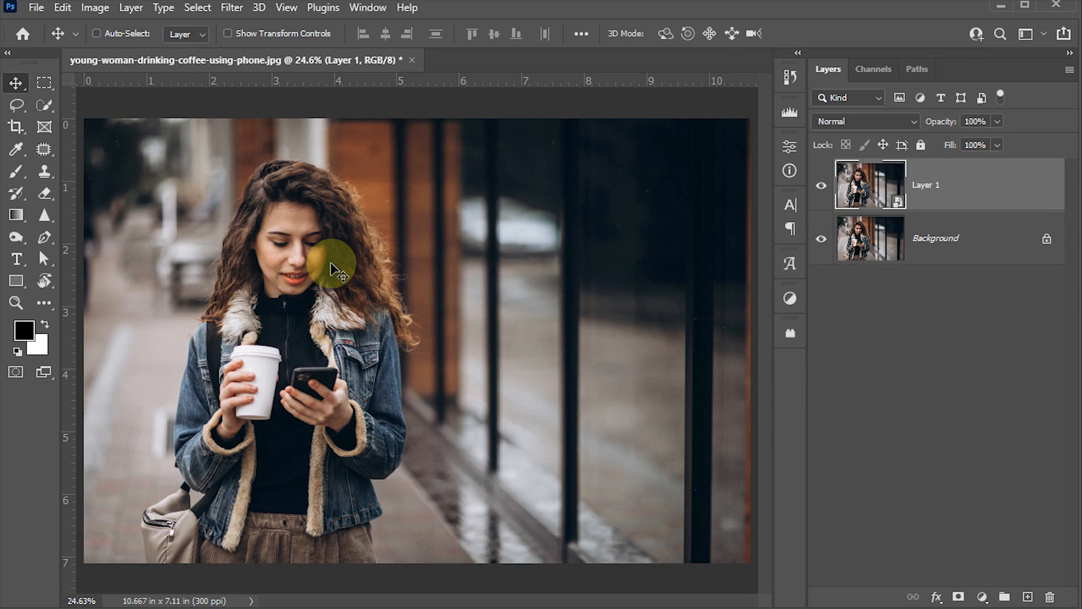
Open the Camera Raw Filter on the duplicated layer and set the Temperature to +20.
left_click(236, 8)
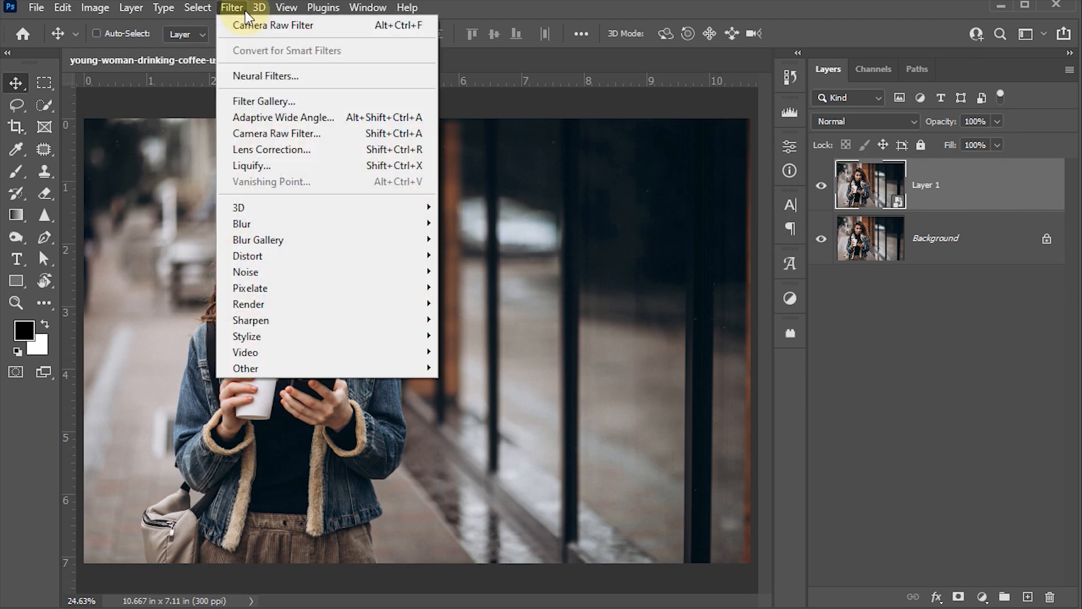
left_click(273, 136)
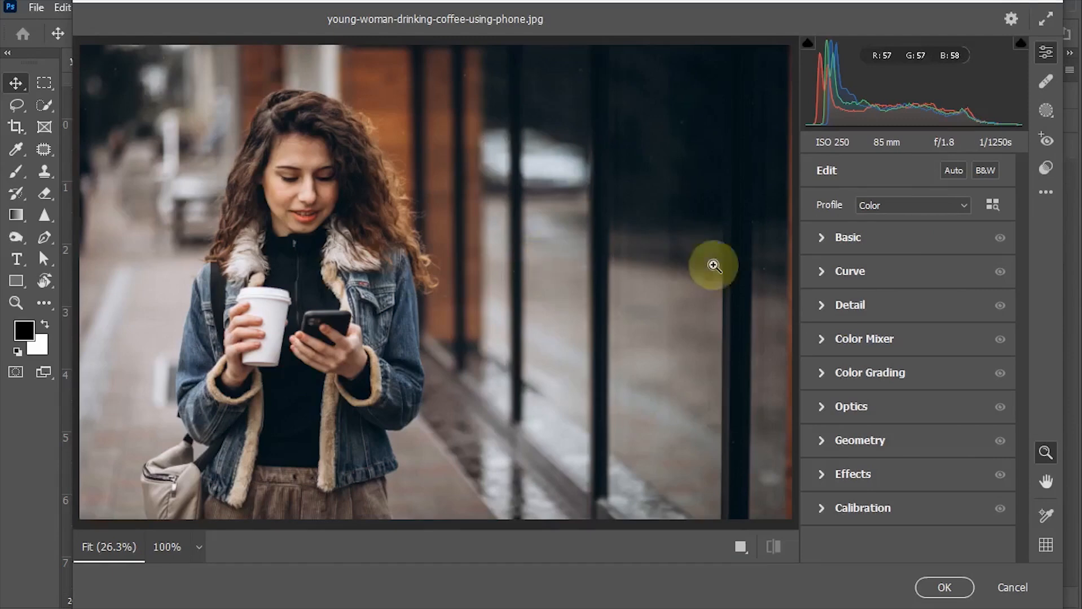
left_click(826, 238)
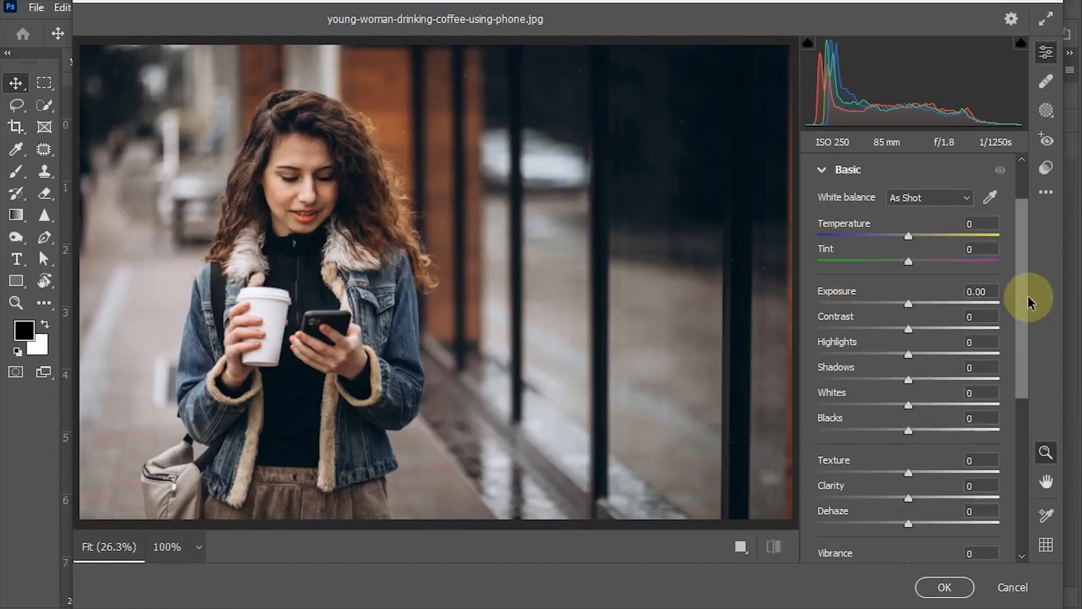
left_click(982, 224)
type("20")
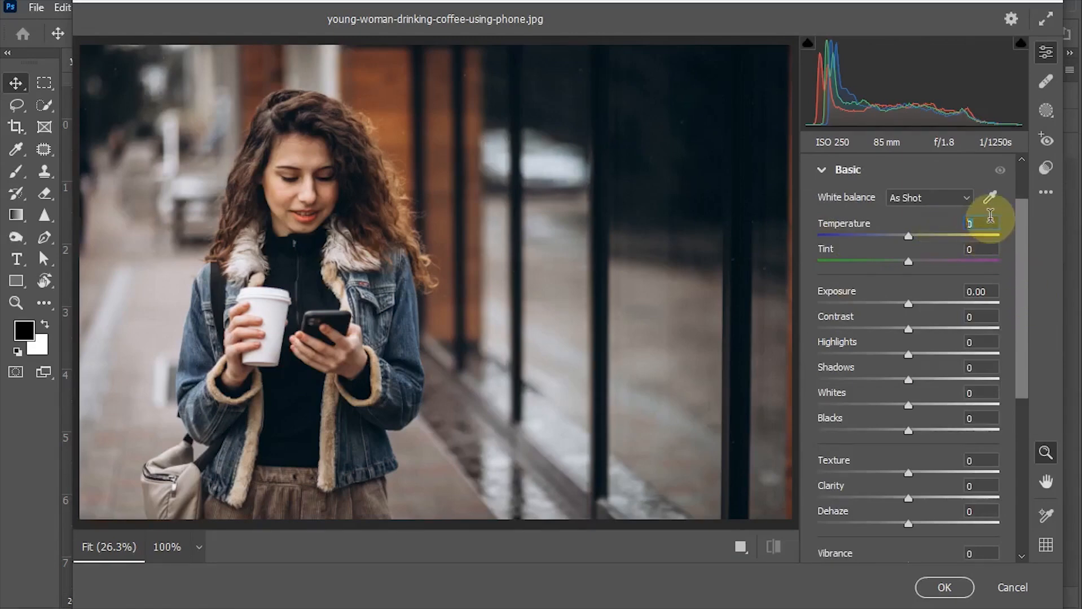
key("Return")
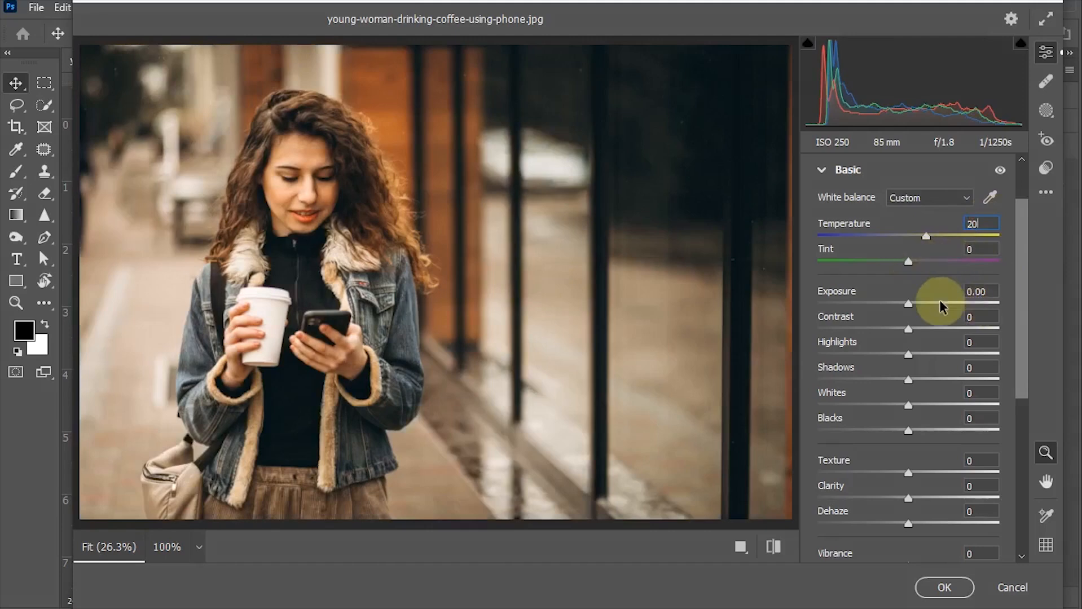
Set Exposure to -0.15, Contrast to +10 and Highlights to -25 in the Basic adjustments.
left_click_drag(909, 305, 907, 306)
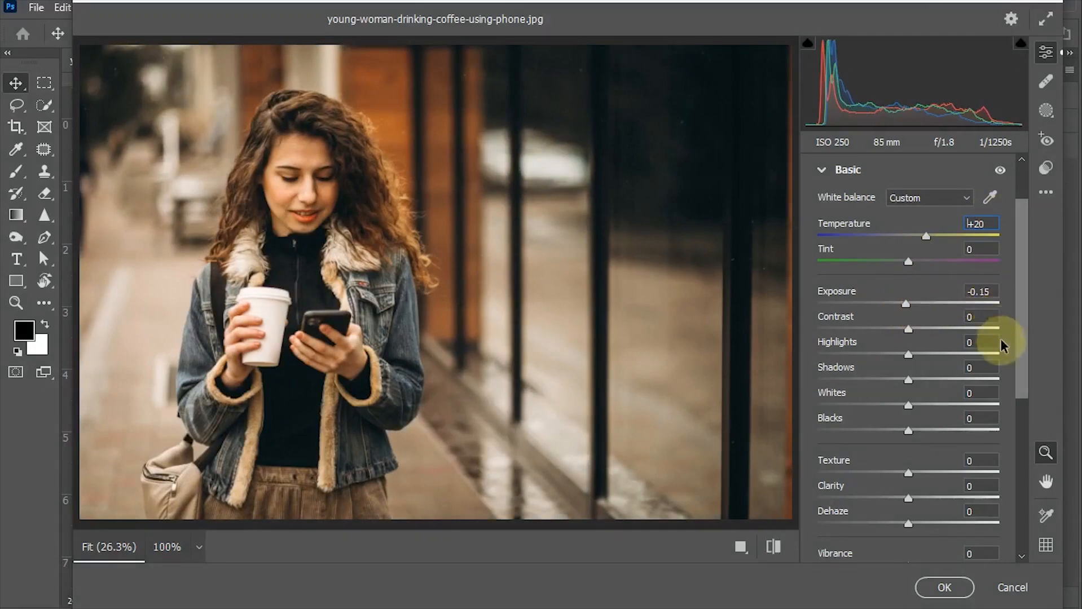
left_click(979, 317)
type("10")
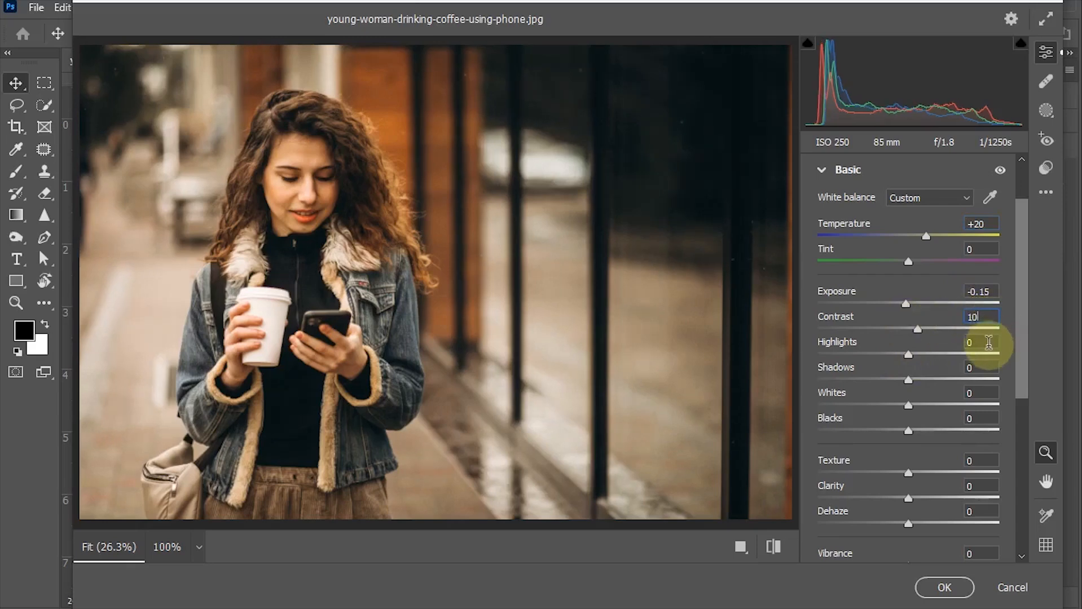
left_click(984, 342)
type("-25")
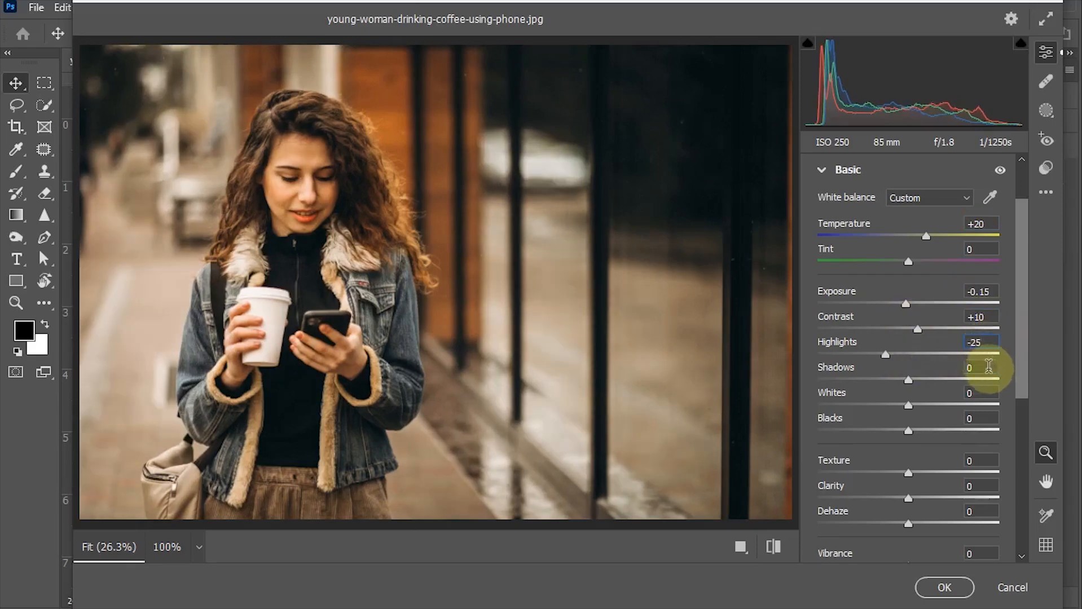
Set Shadows to +15, Whites to -100 and Blacks to -15 in the Basic adjustments.
left_click(984, 367)
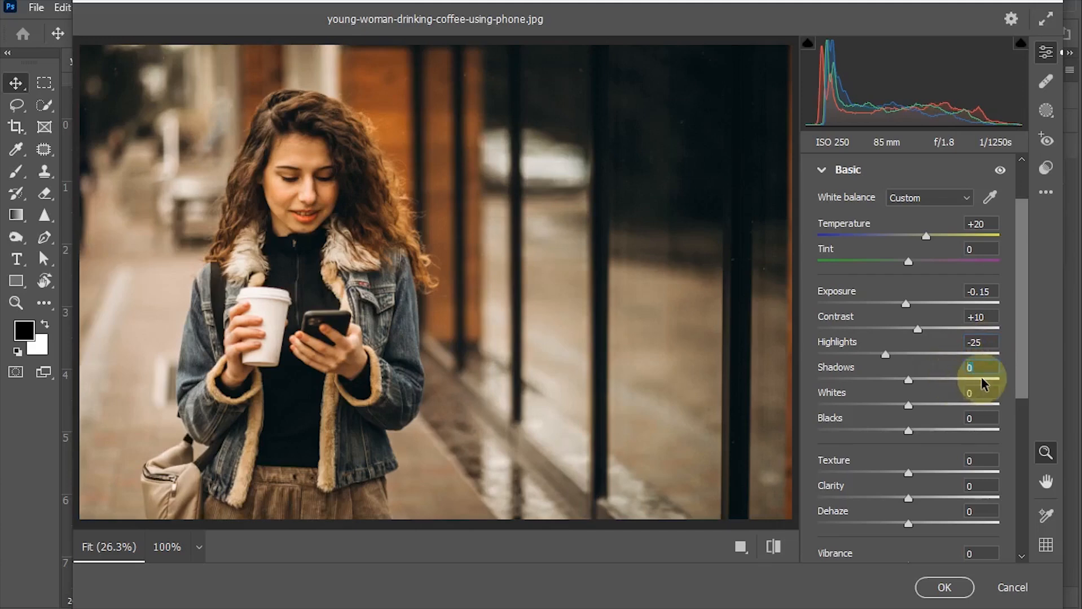
type("15")
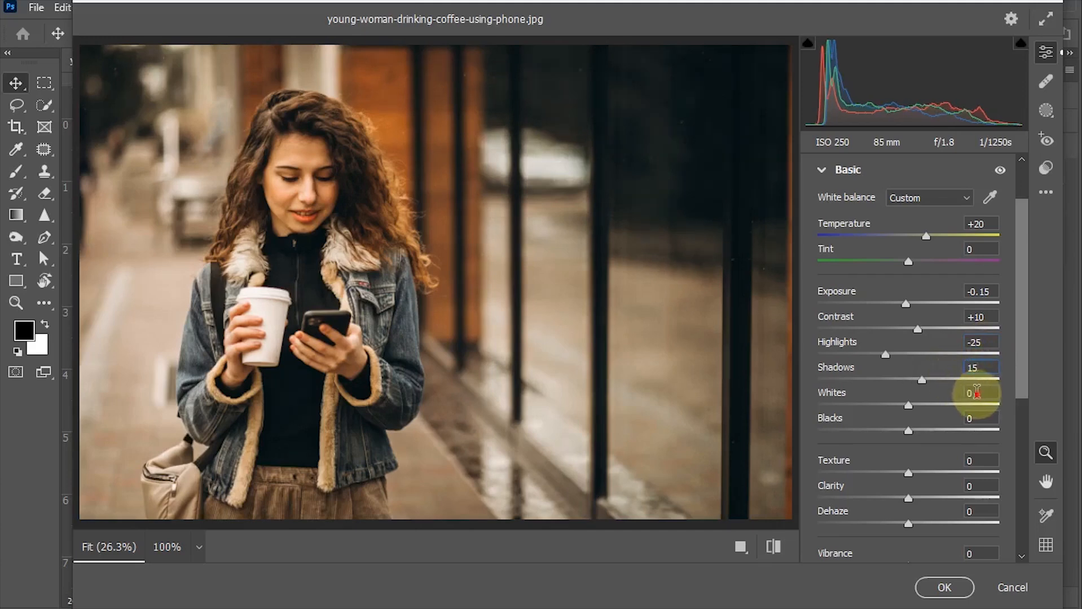
left_click(976, 393)
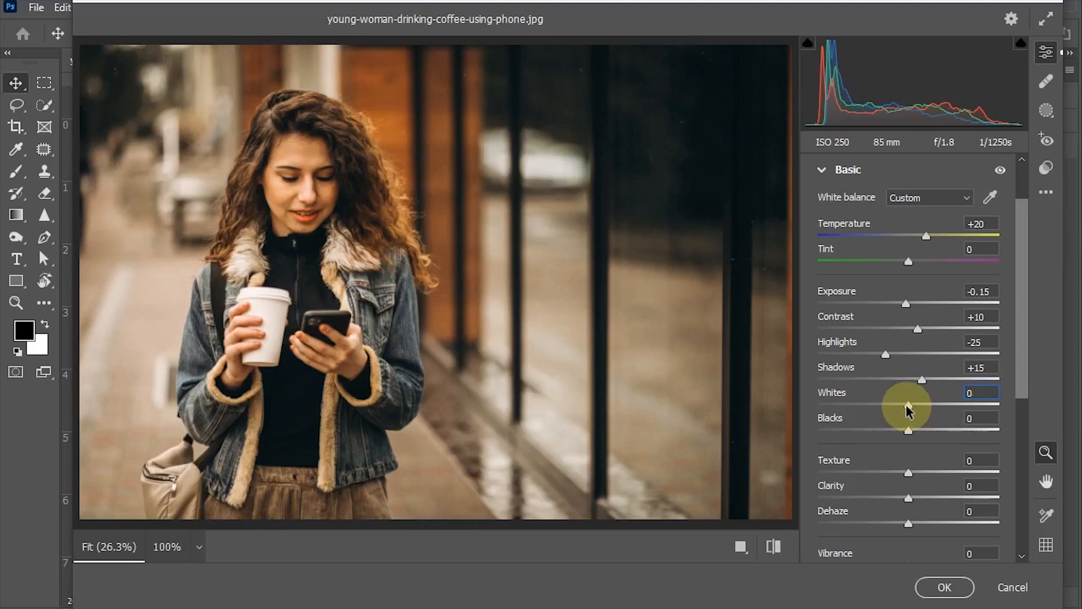
left_click_drag(907, 410, 809, 406)
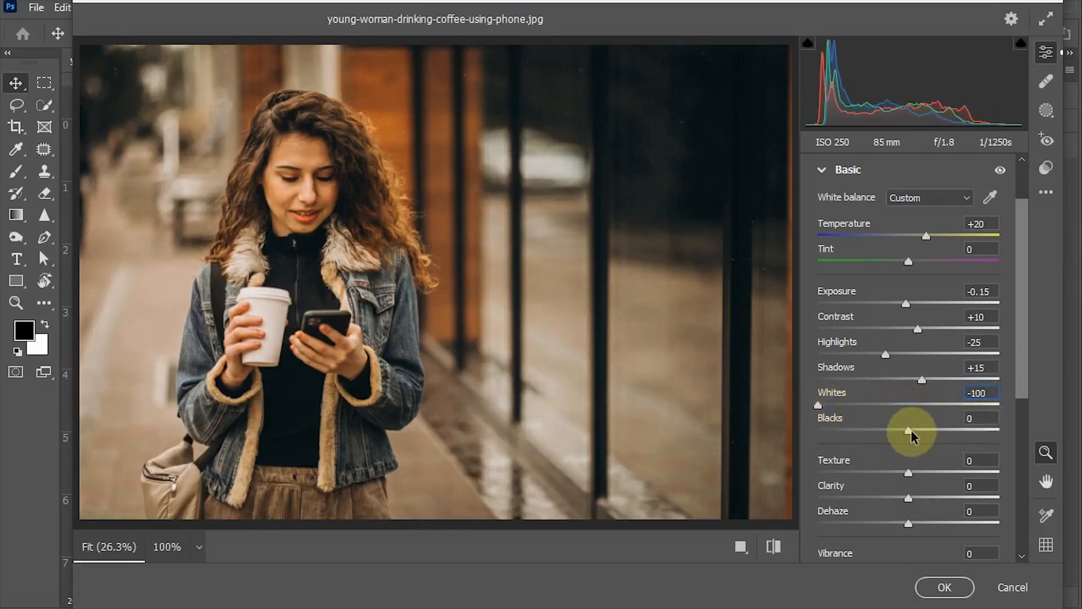
left_click(972, 419)
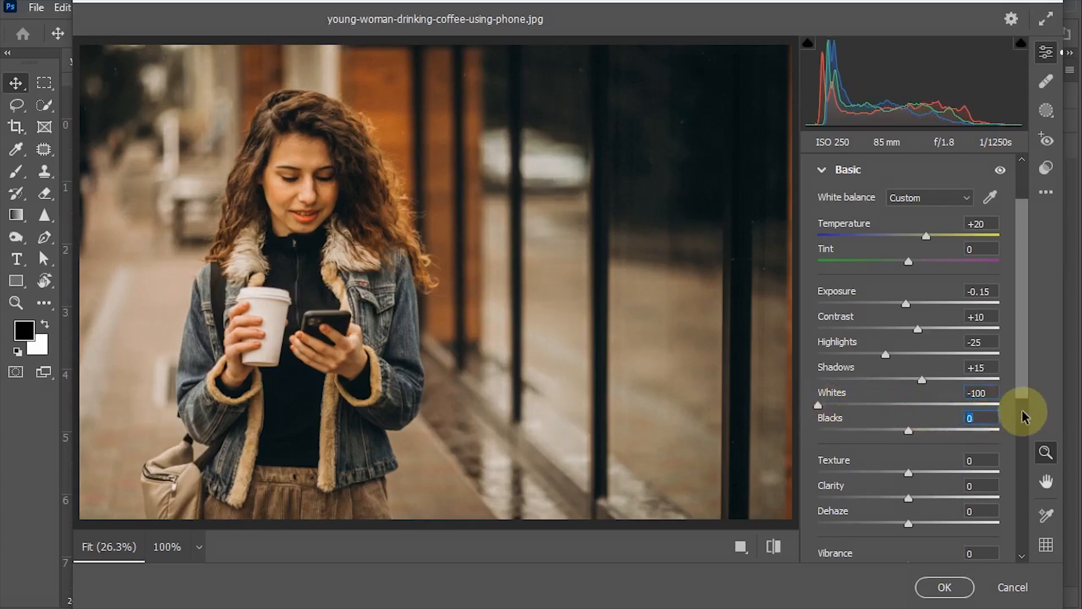
type("-15")
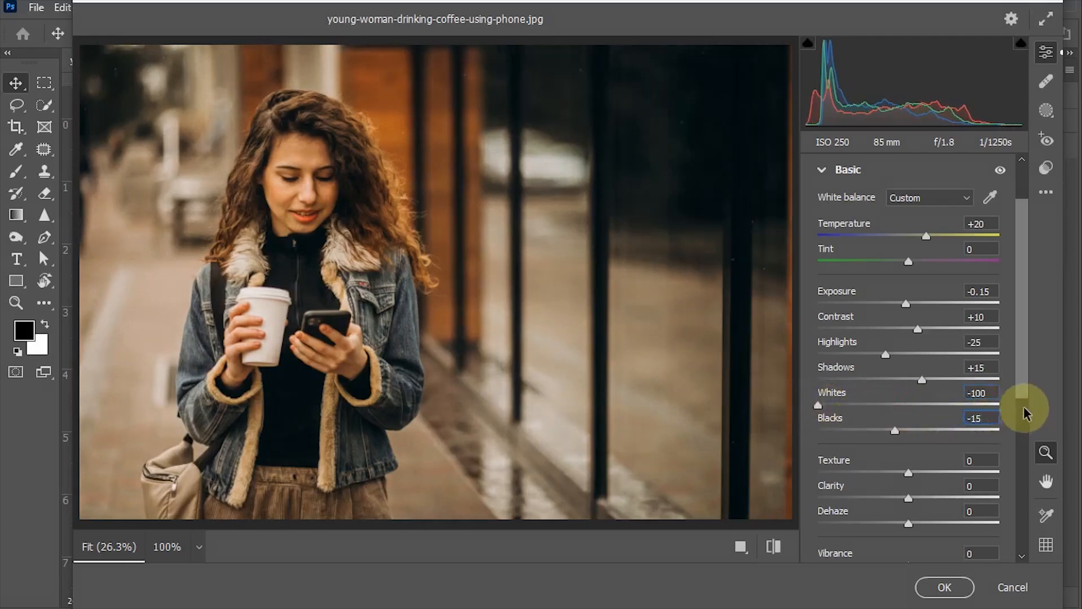
Set Clarity to +15 and Vibrance to -60, and collapse the Basic adjustments.
left_click_drag(1025, 354, 1024, 403)
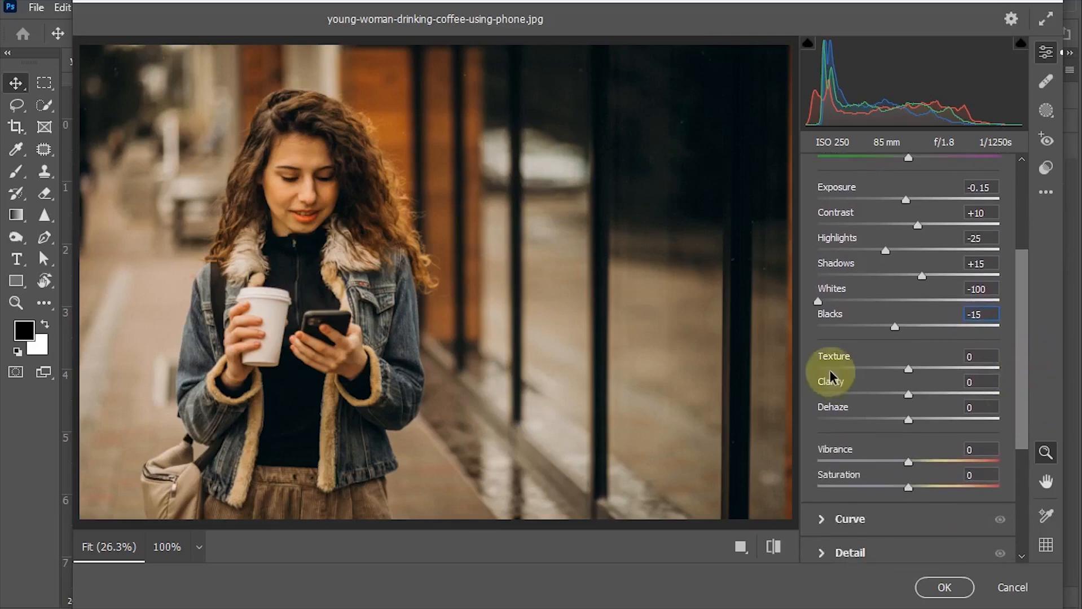
left_click(981, 386)
type("15")
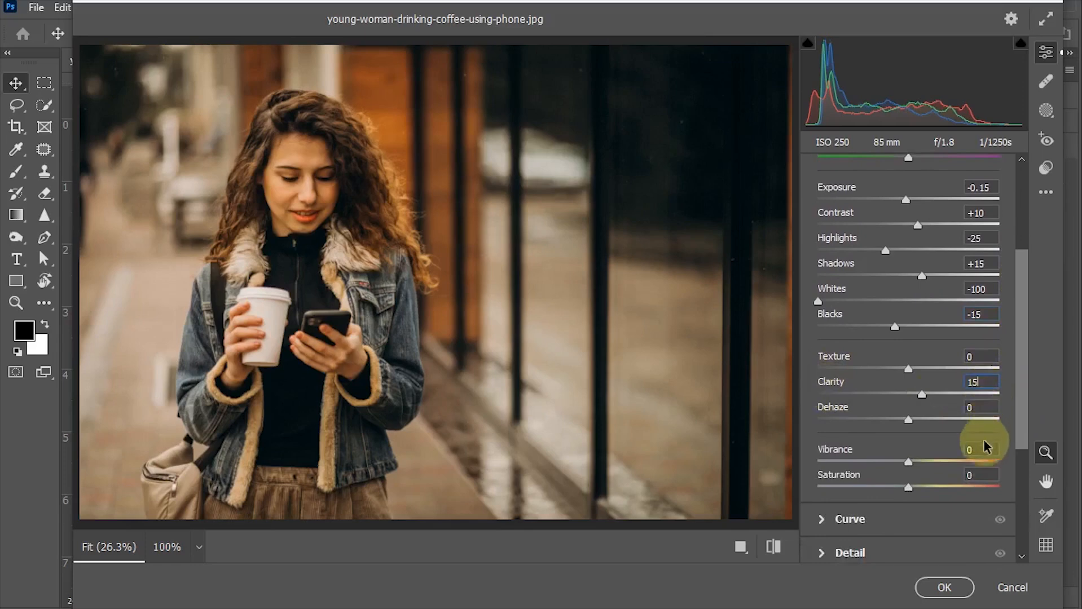
left_click_drag(1022, 412, 1022, 432)
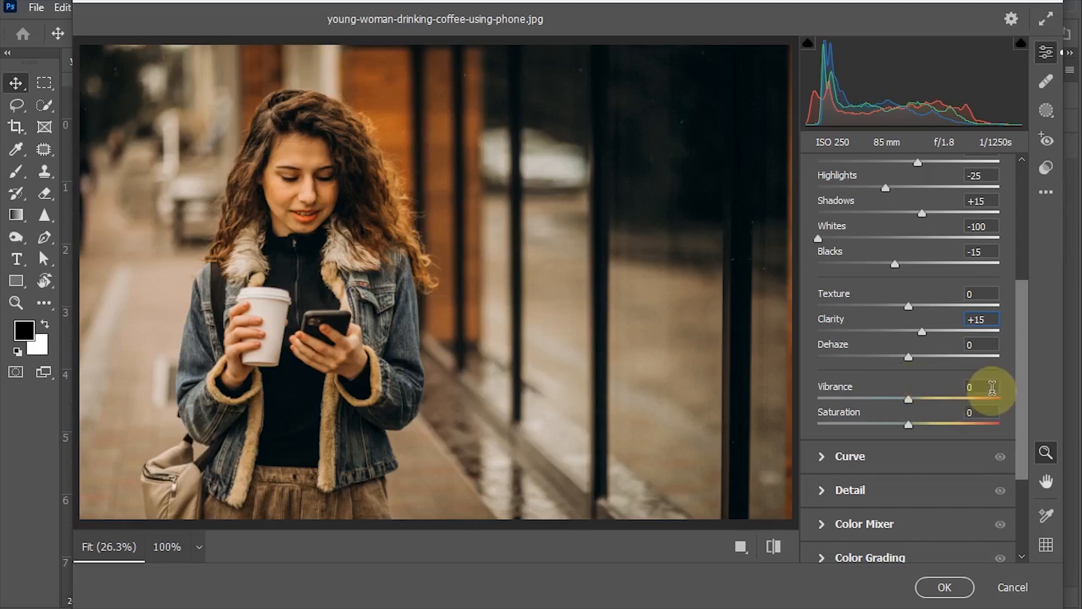
left_click(991, 388)
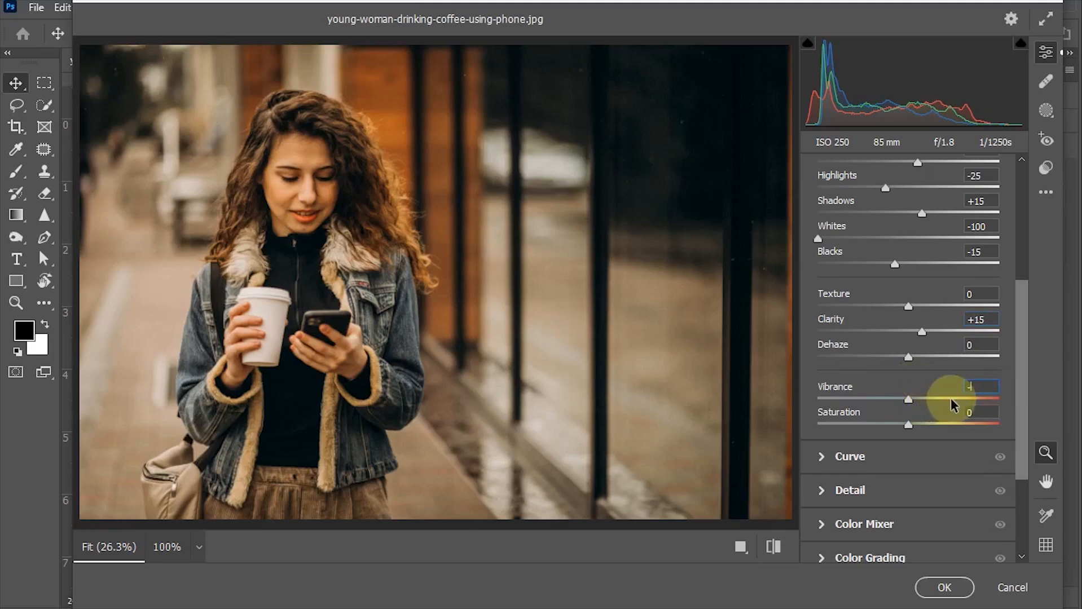
type("-60")
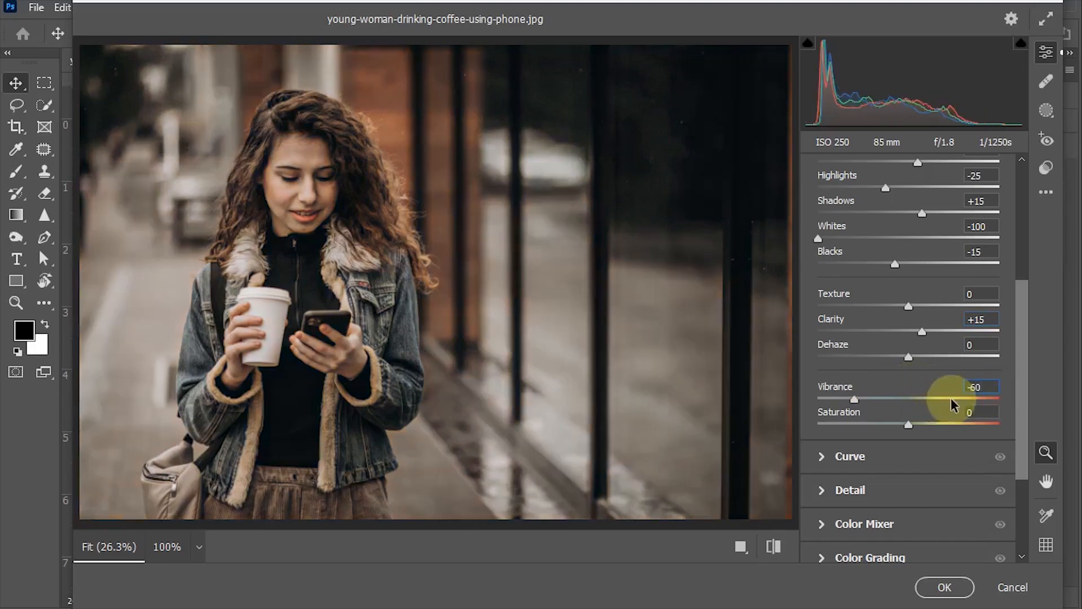
scroll(1027, 282, "up", 5)
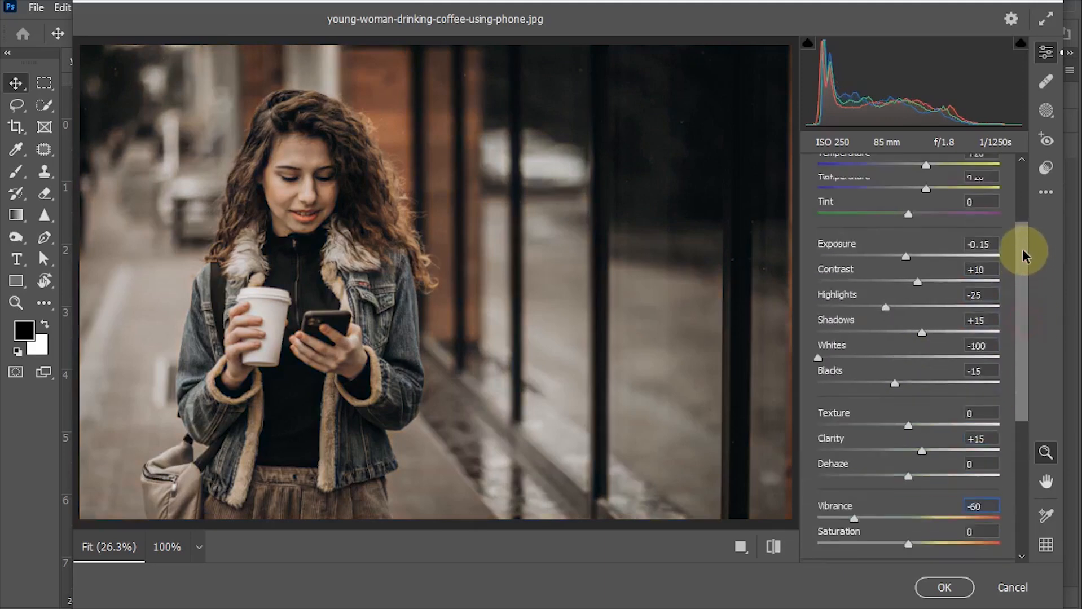
scroll(1019, 271, "up", 5)
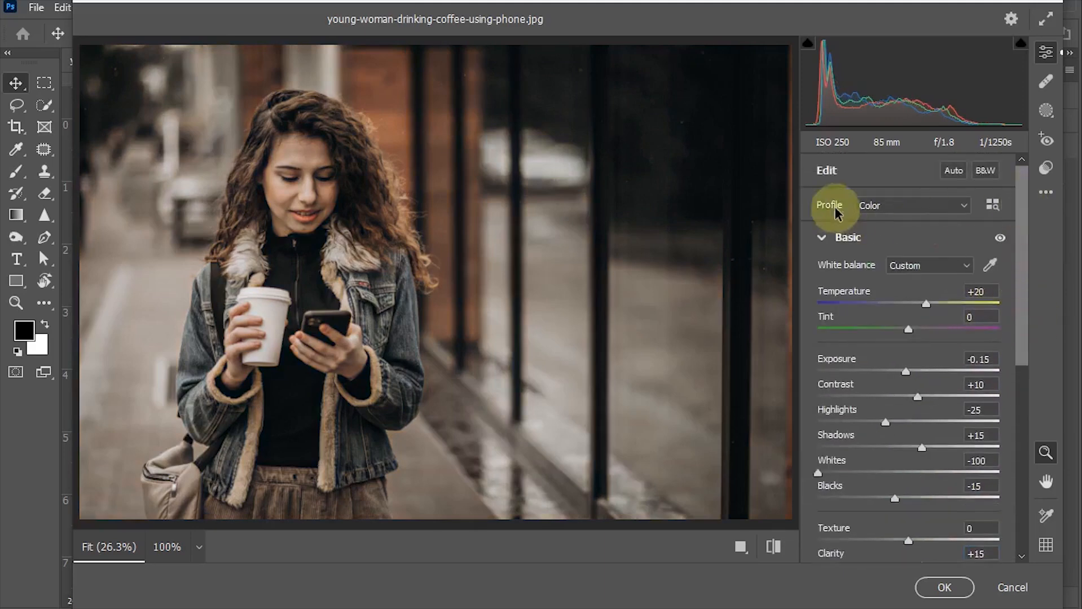
left_click(821, 236)
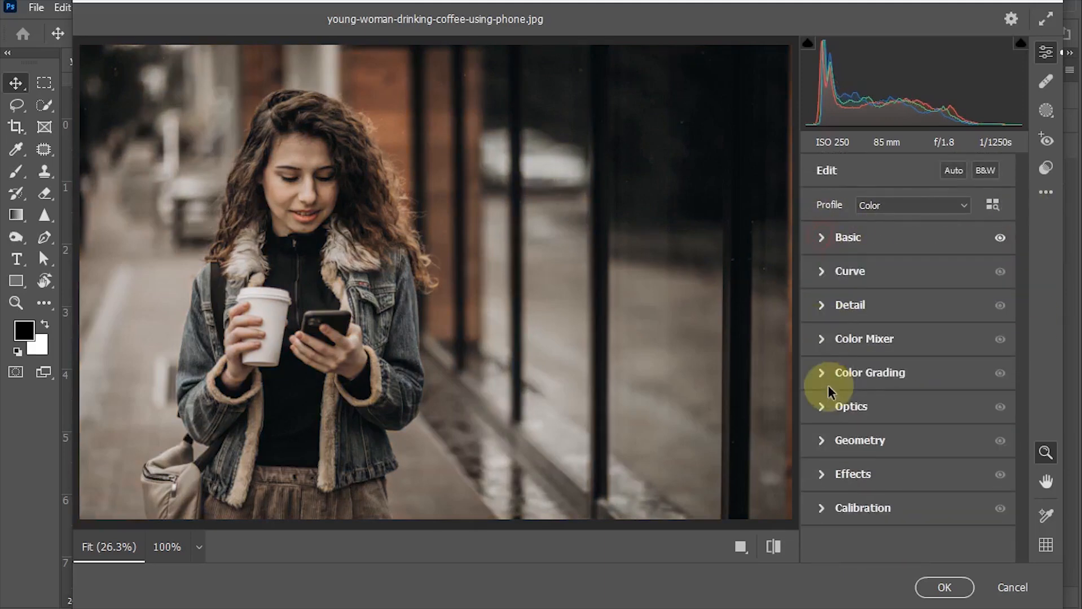
In the point curve, raise the black end point to an output of 7 and lower the white end point to about 244.
left_click(821, 271)
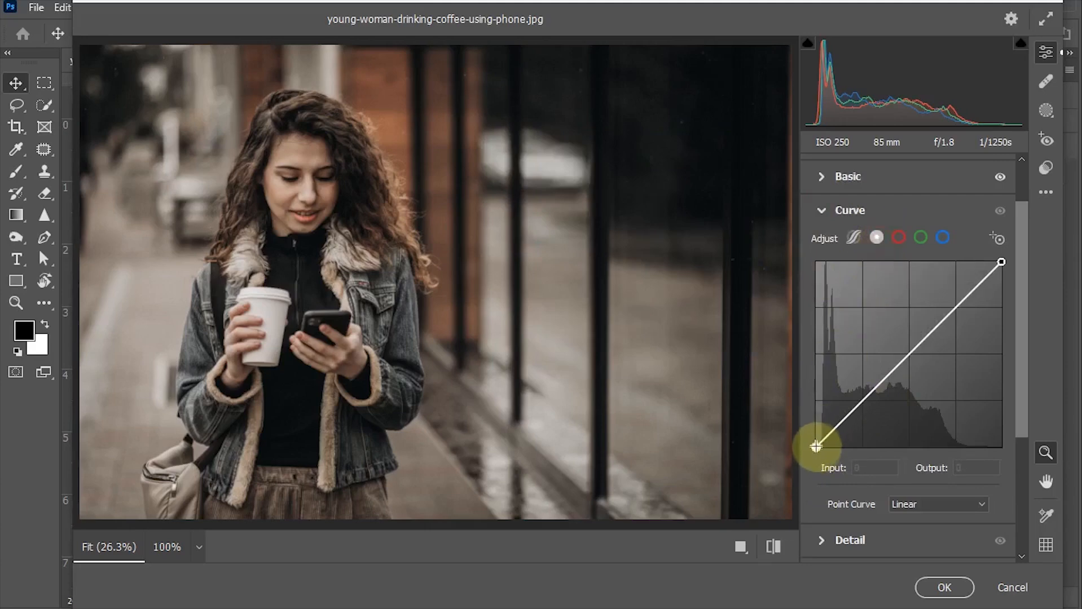
left_click_drag(816, 446, 816, 442)
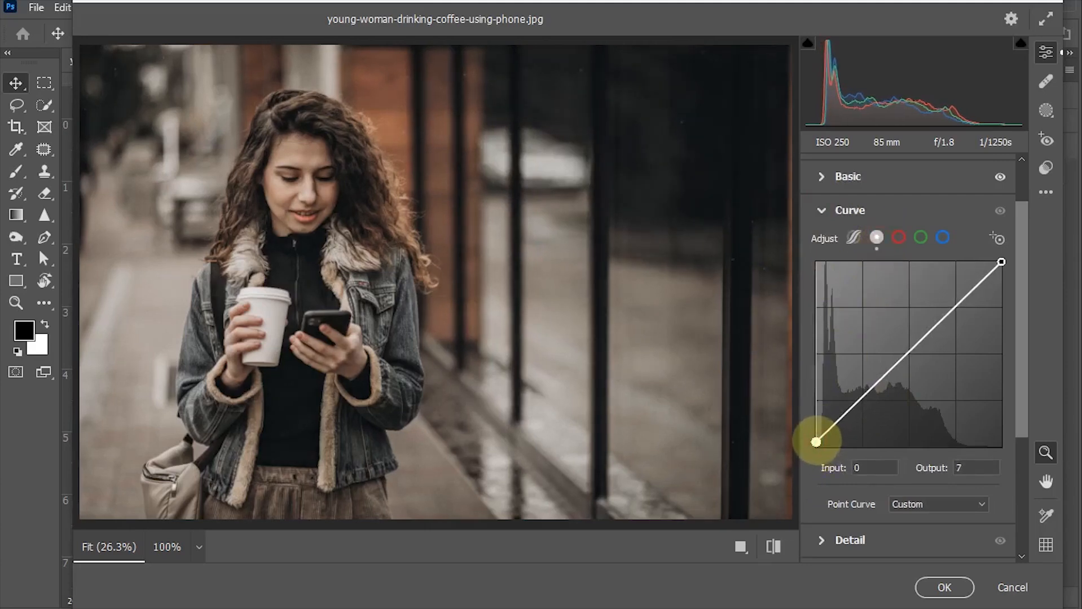
left_click_drag(1001, 262, 1001, 270)
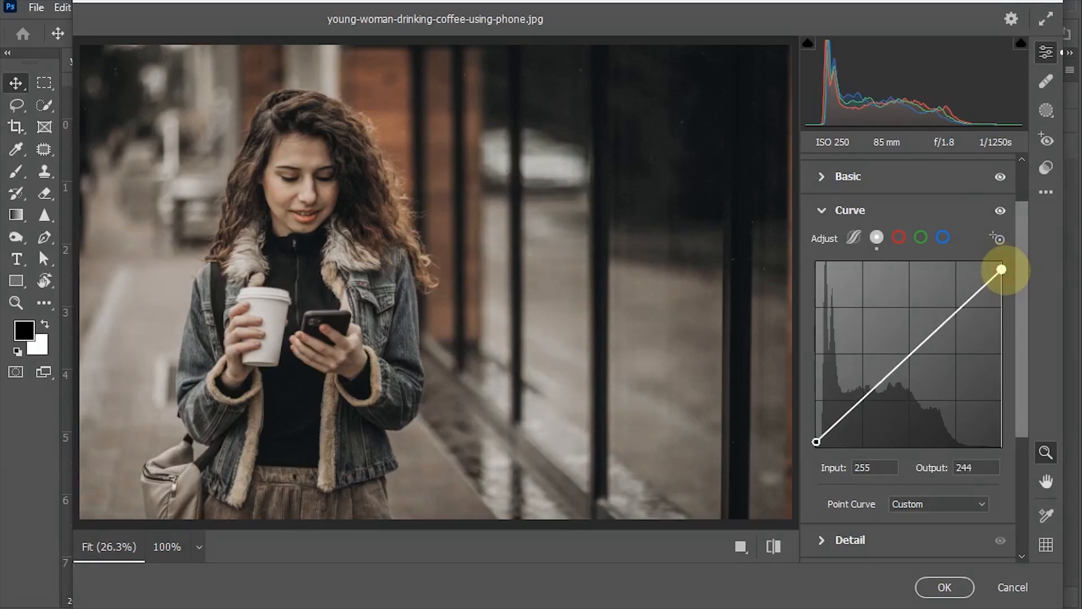
Add a shadow and a highlight point and shape the curve into an S, with the shadow point at input 77, output 69.
left_click(864, 396)
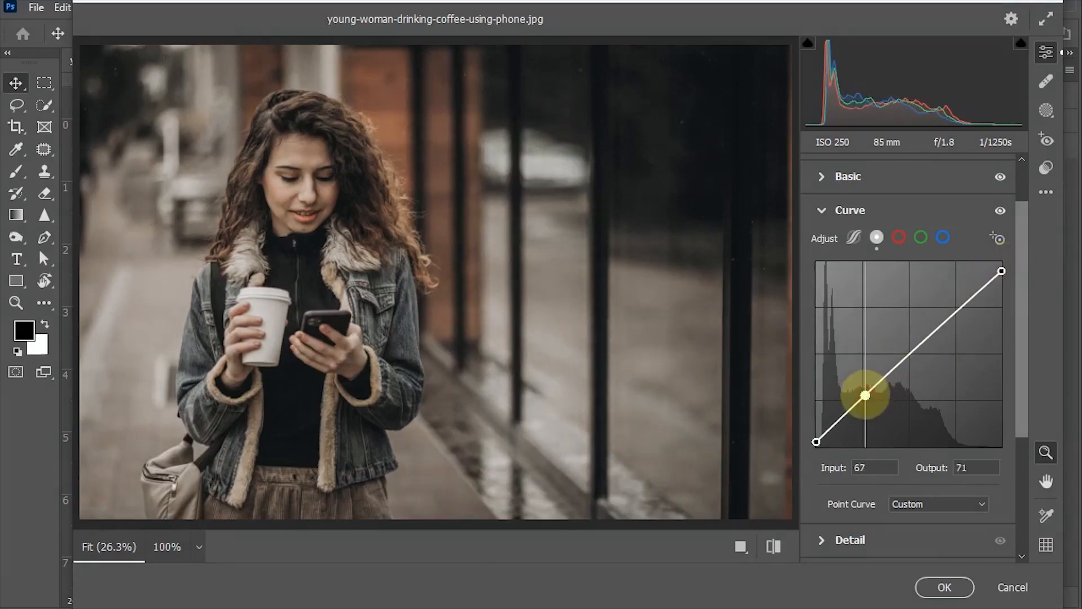
left_click_drag(865, 395, 863, 391)
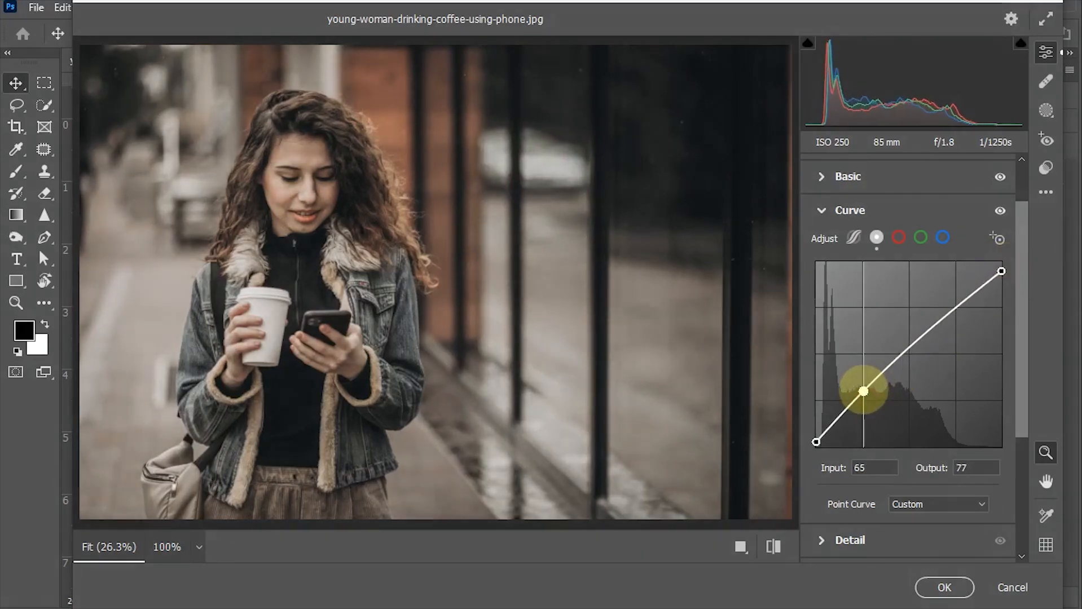
left_click(961, 305)
left_click_drag(961, 305, 963, 312)
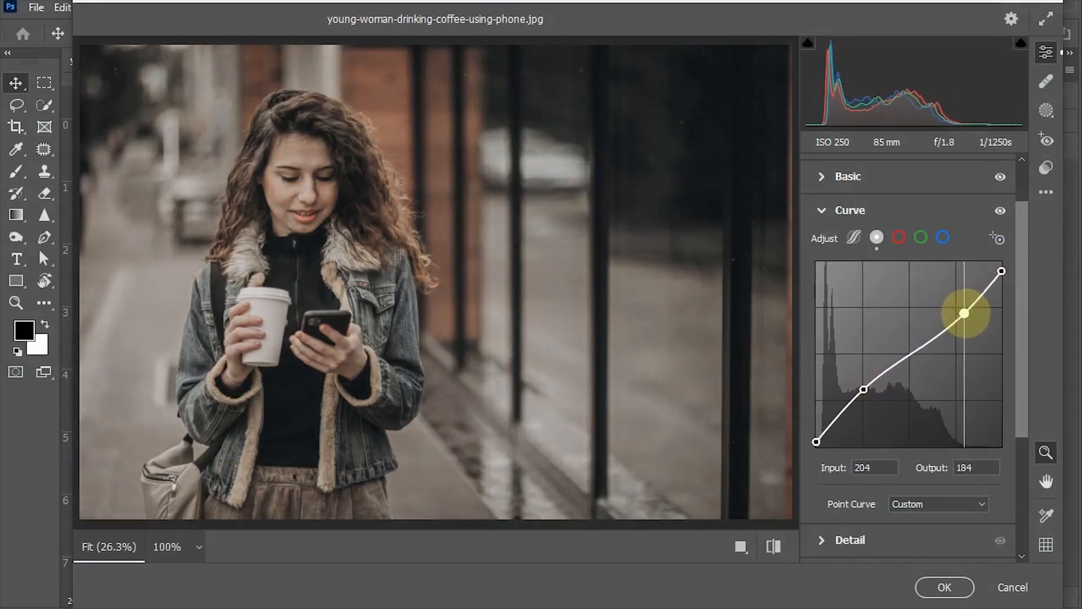
left_click_drag(863, 389, 865, 385)
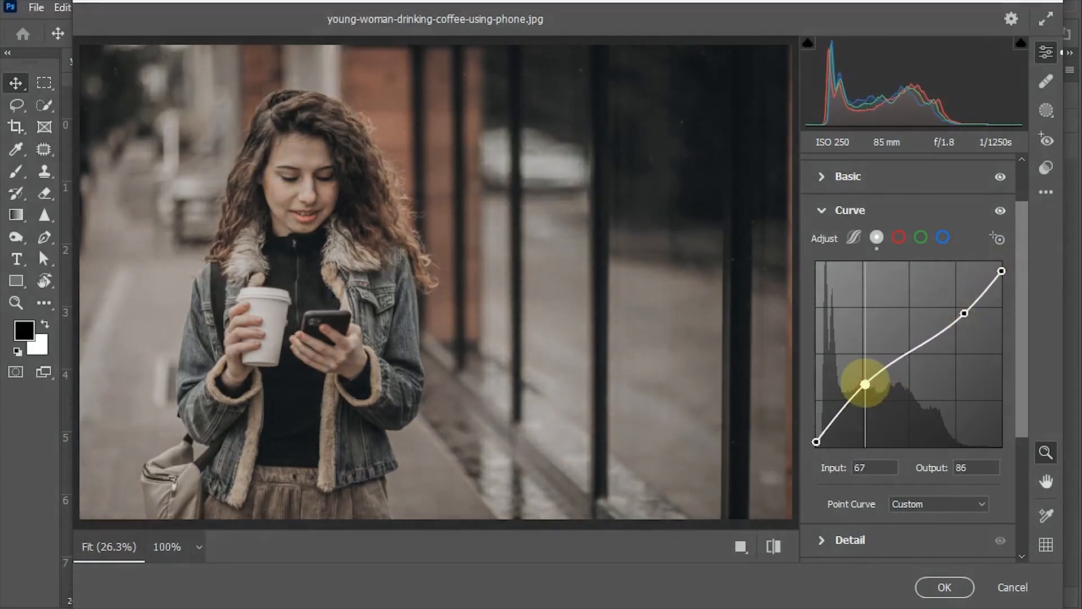
left_click_drag(964, 314, 958, 295)
left_click_drag(865, 385, 871, 396)
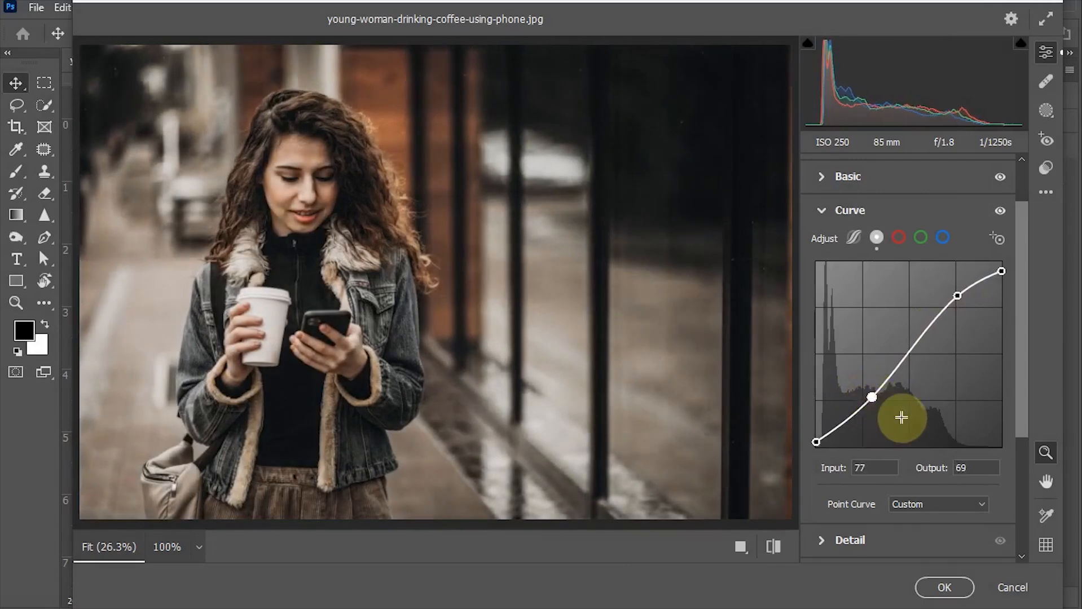
left_click(826, 208)
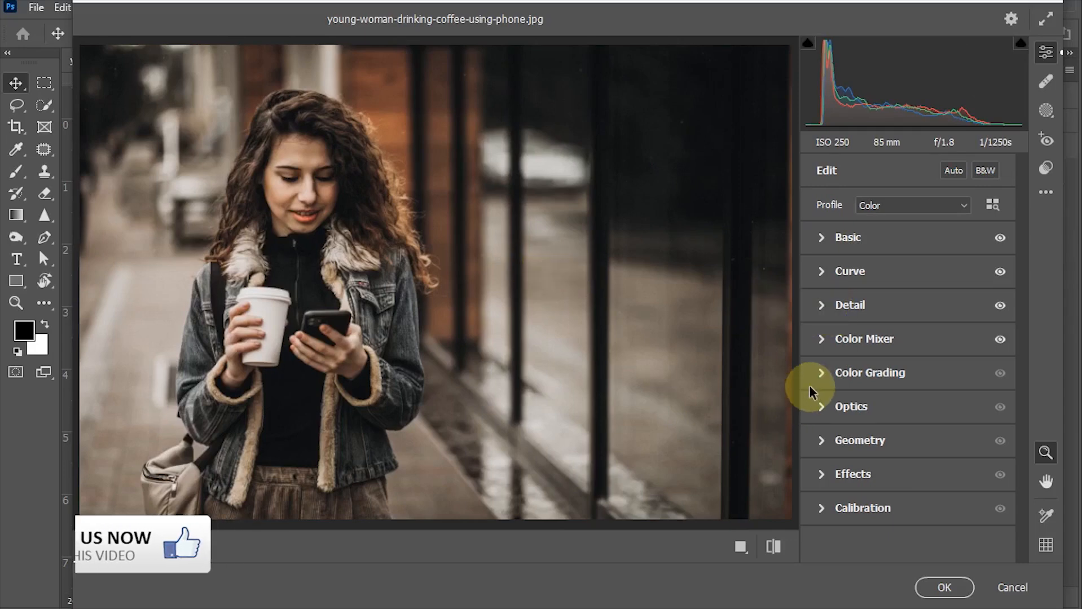
In Color Grading, tint the shadows blue with Hue 230 and Saturation 12.
left_click(823, 374)
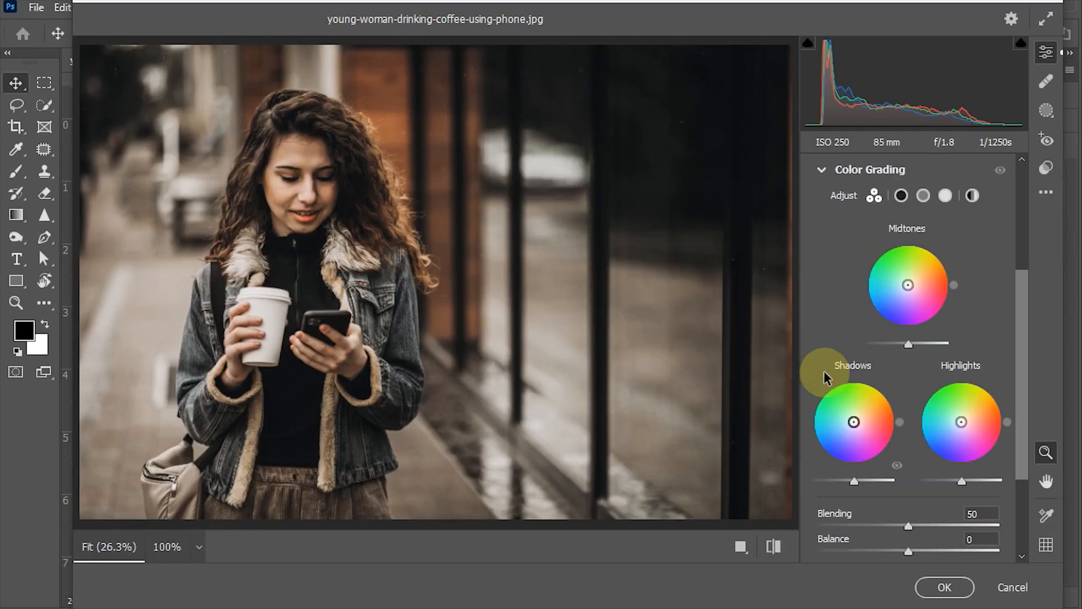
left_click(900, 197)
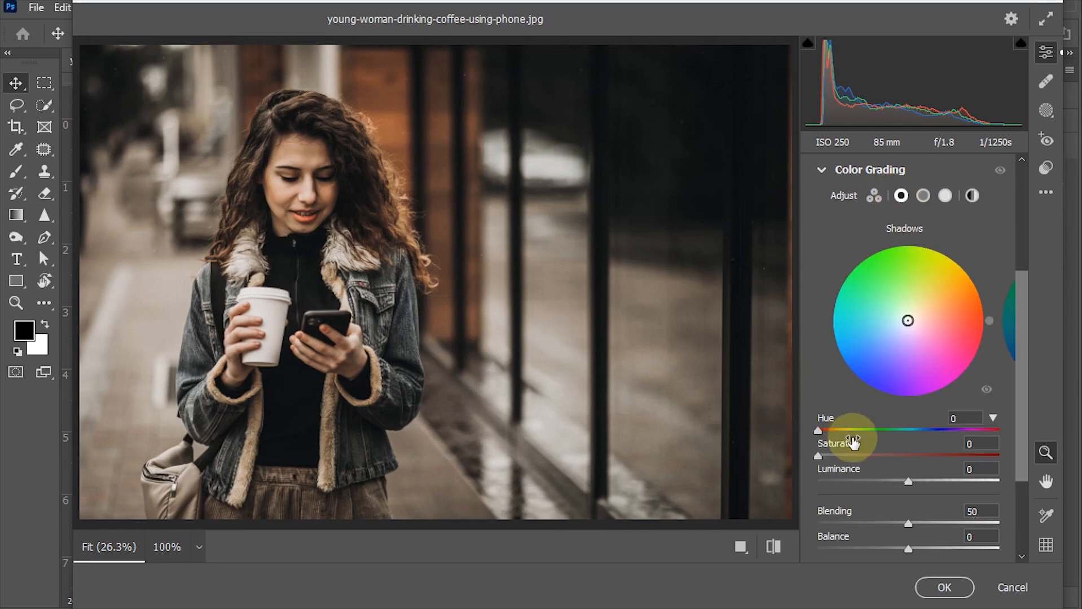
left_click(958, 418)
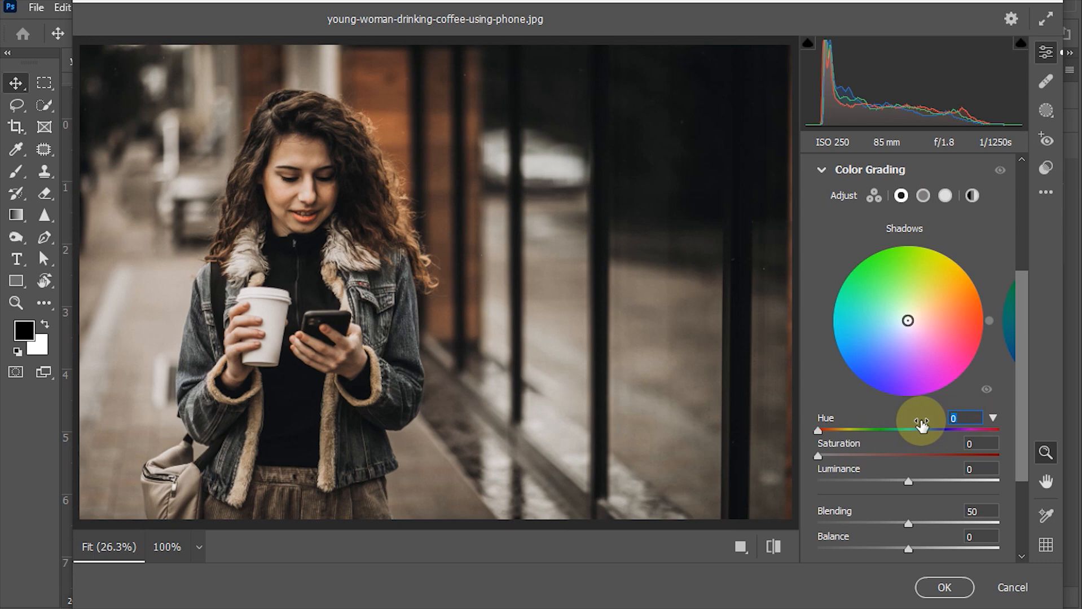
type("230")
key("Tab")
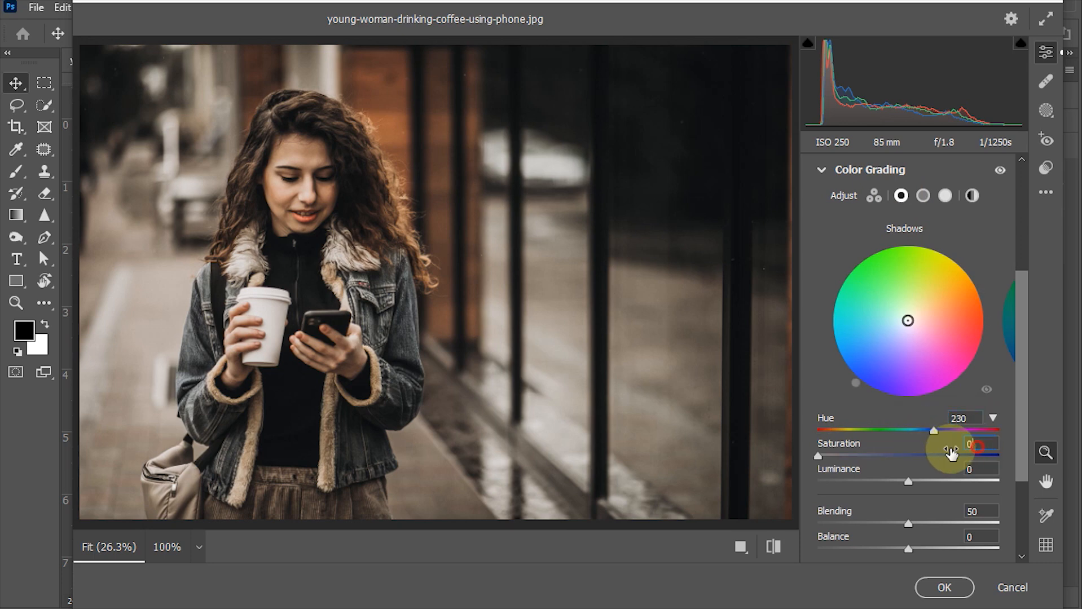
type("12")
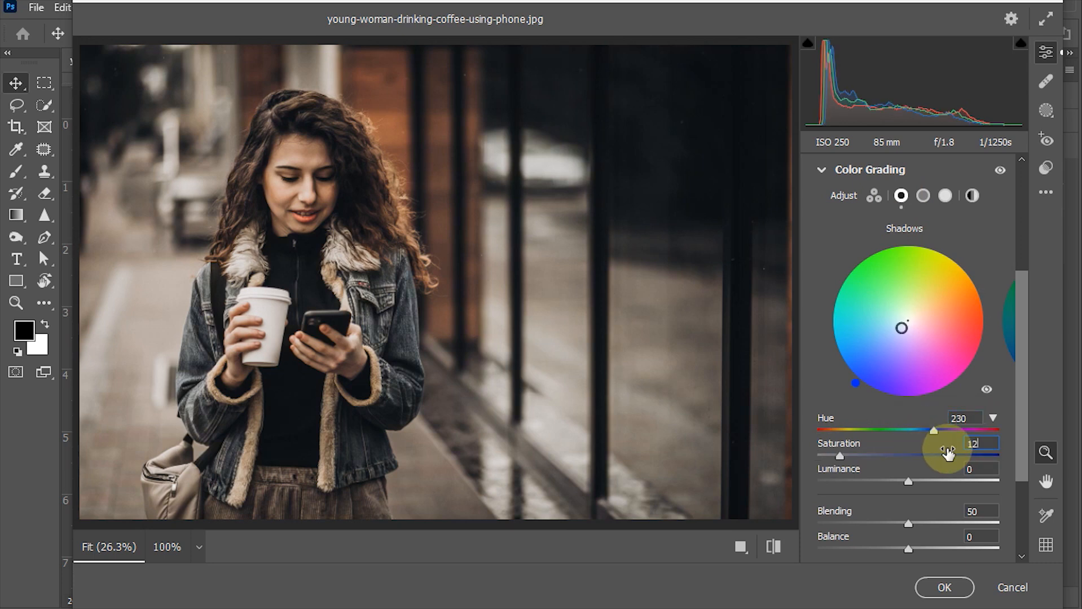
Tint the highlights yellow with Hue 52 and Saturation 30, and collapse the Color Grading adjustments.
left_click(945, 197)
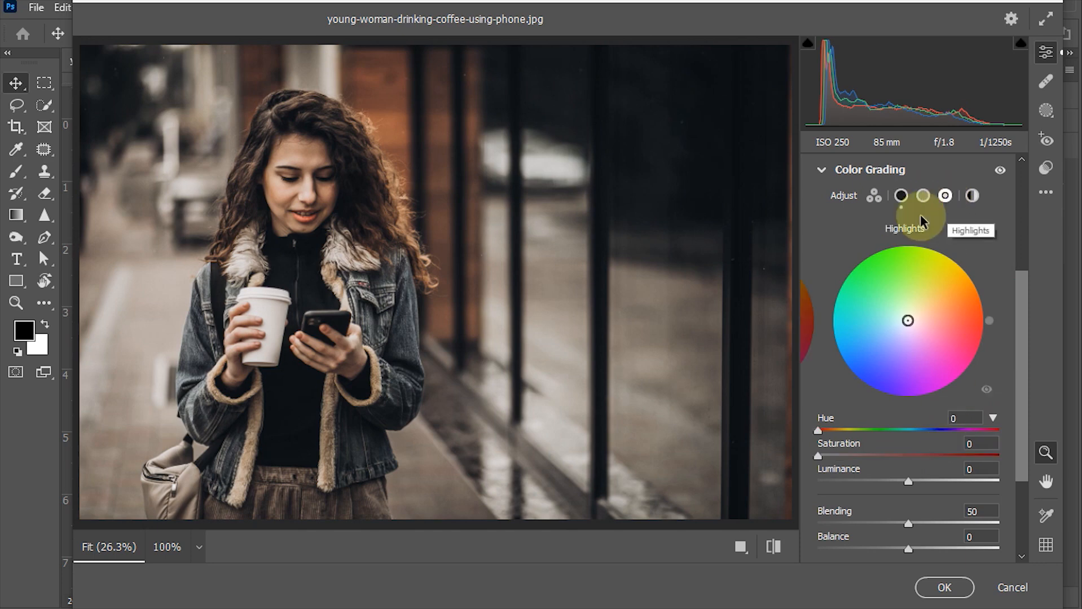
left_click(959, 418)
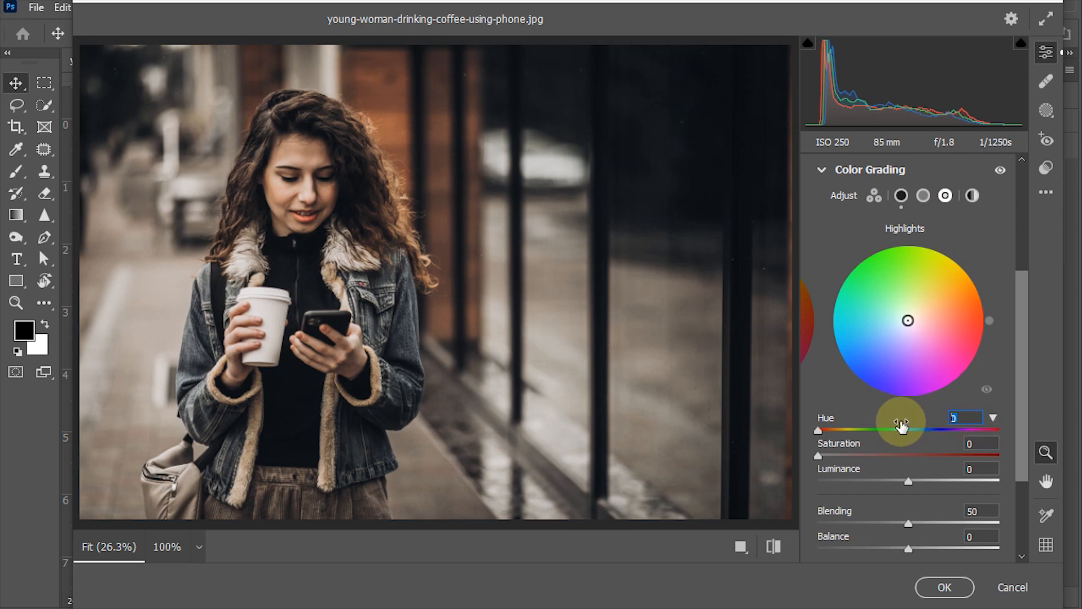
type("52")
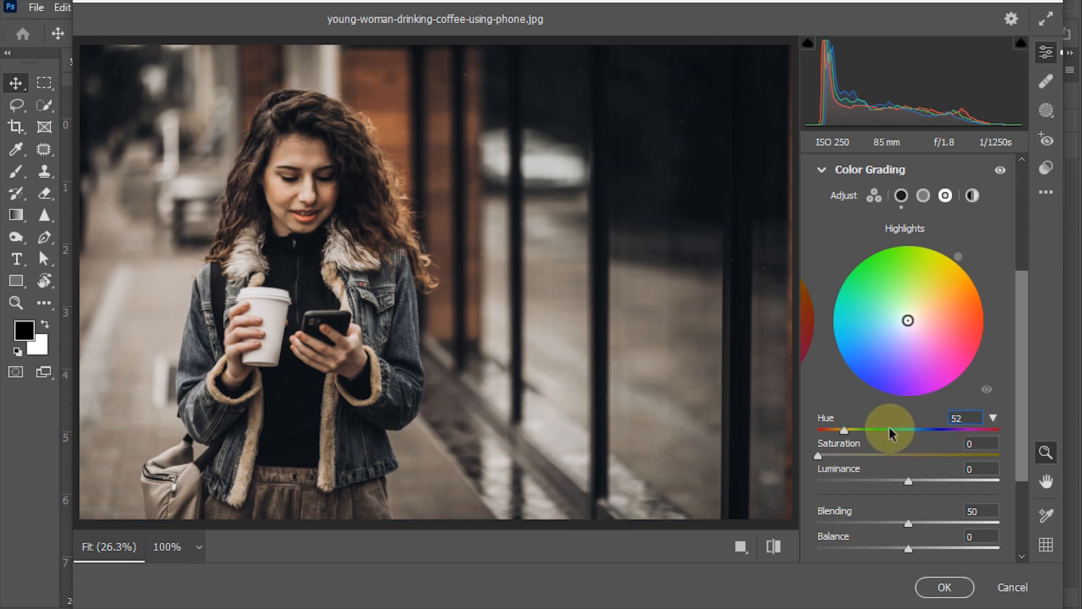
left_click(975, 444)
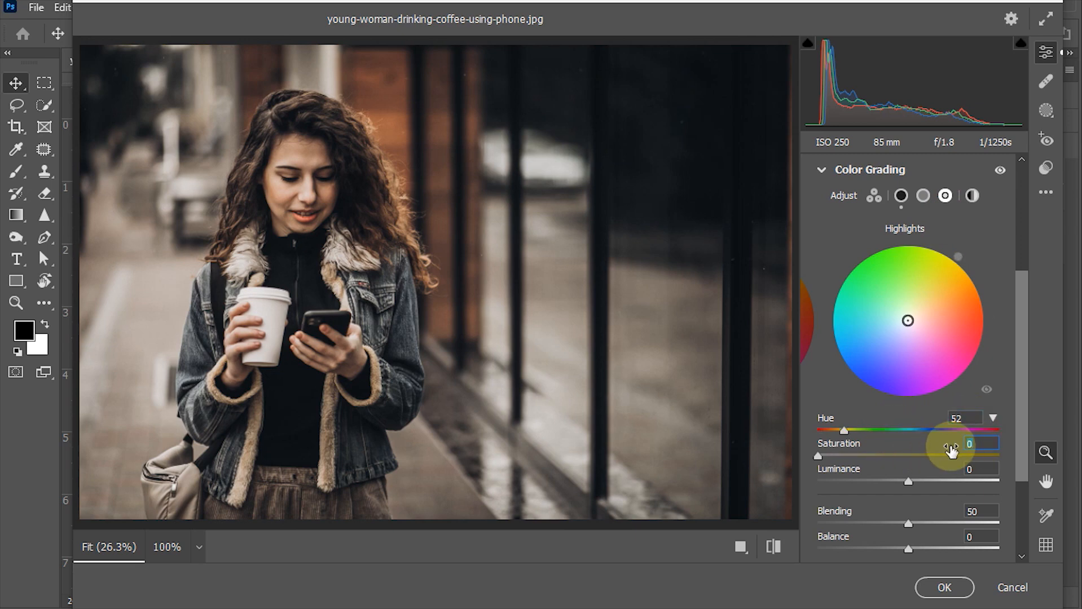
type("30")
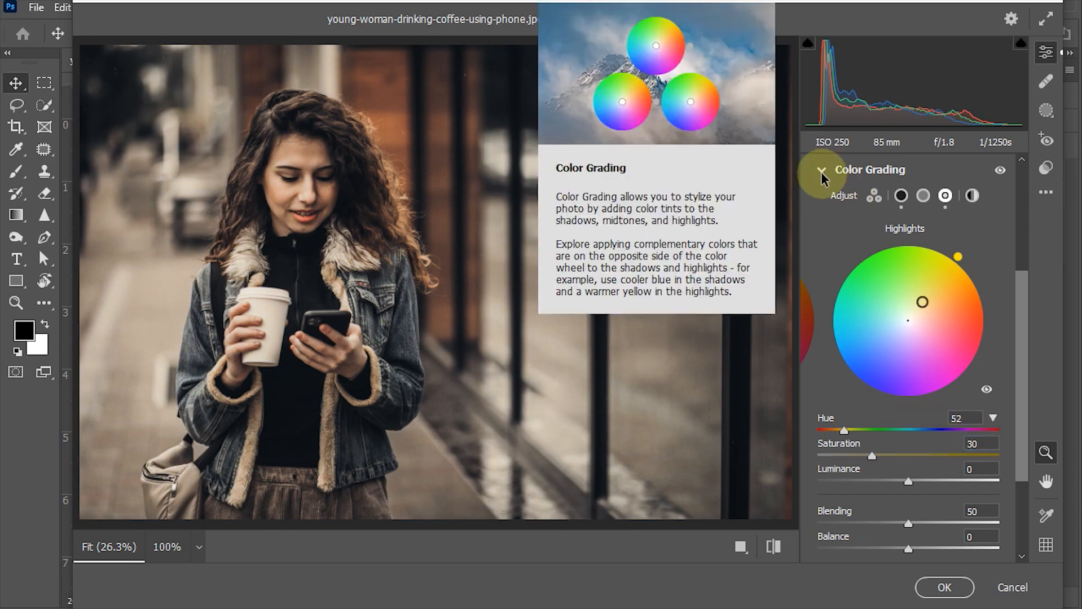
left_click(821, 172)
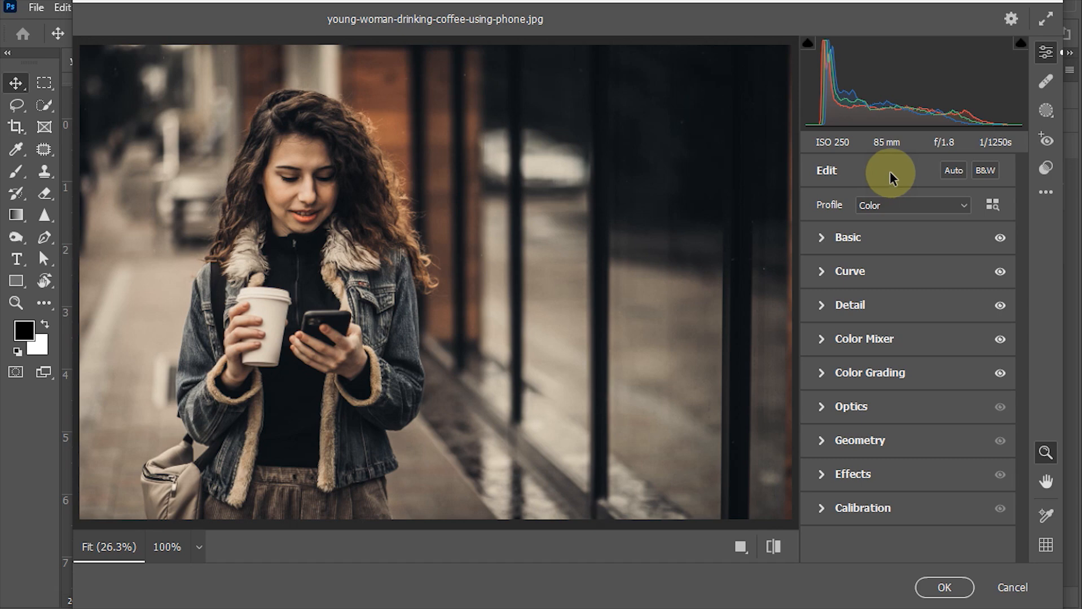
In Effects, set Vignetting to -10 to darken the photo's edges, and collapse the section.
left_click(827, 474)
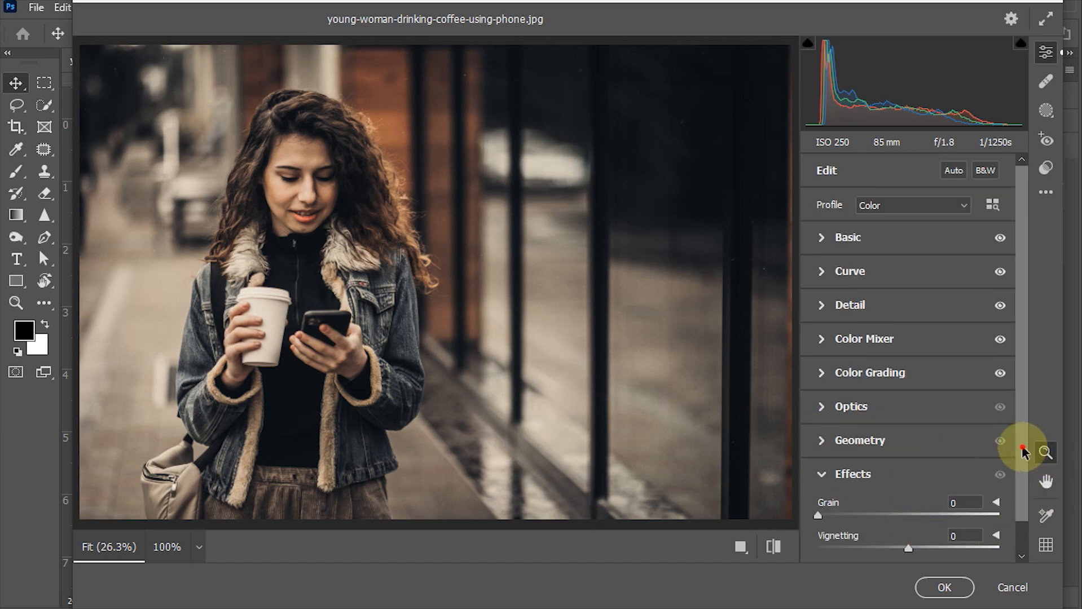
scroll(942, 500, "down", 1)
left_click(901, 512)
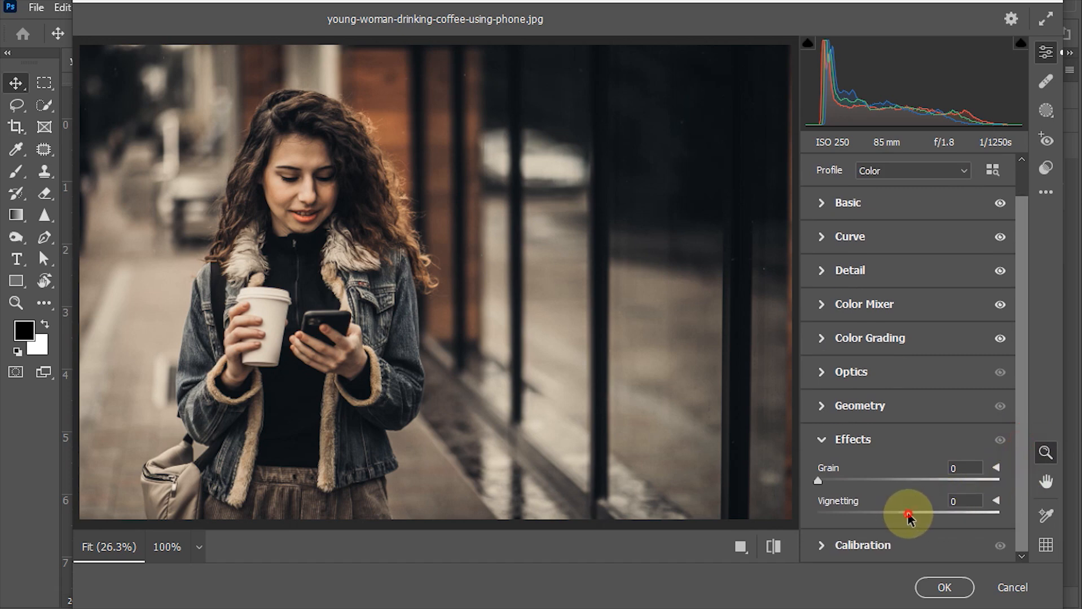
mouse_move(901, 515)
left_mouse_down()
mouse_move(831, 519)
mouse_move(897, 514)
left_mouse_up()
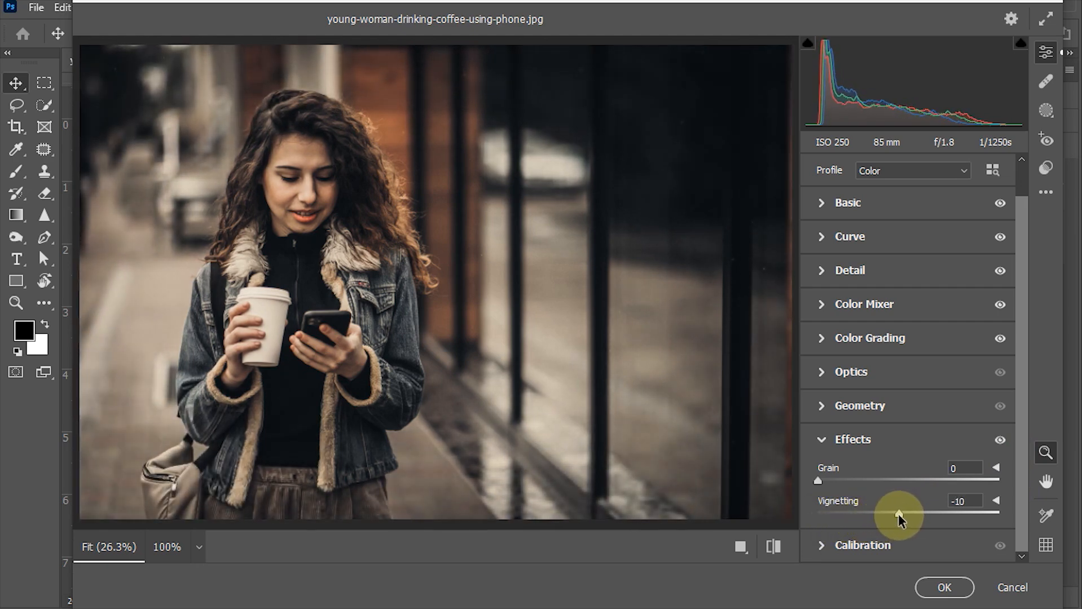
left_click(825, 439)
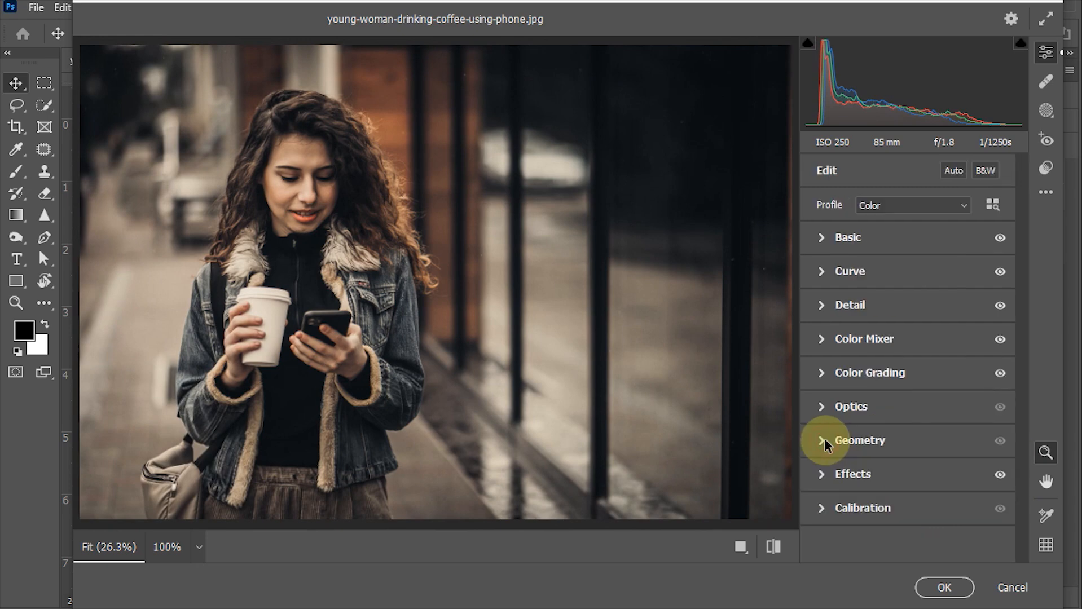
In Calibration, set the Red Primary Saturation to +10.
left_click(820, 509)
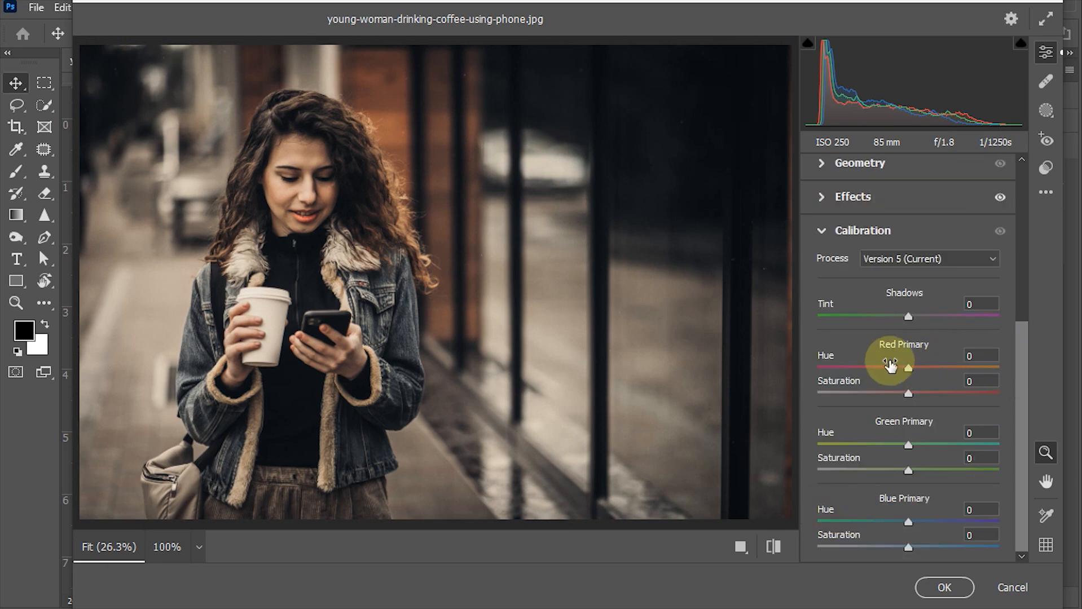
left_click(965, 357)
left_click(979, 382)
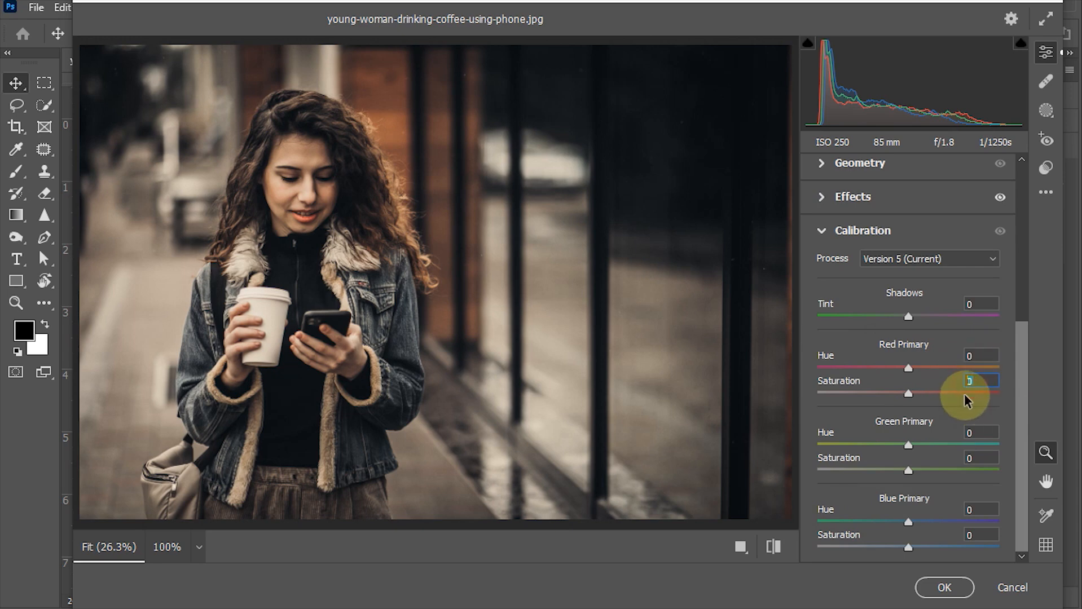
type("10")
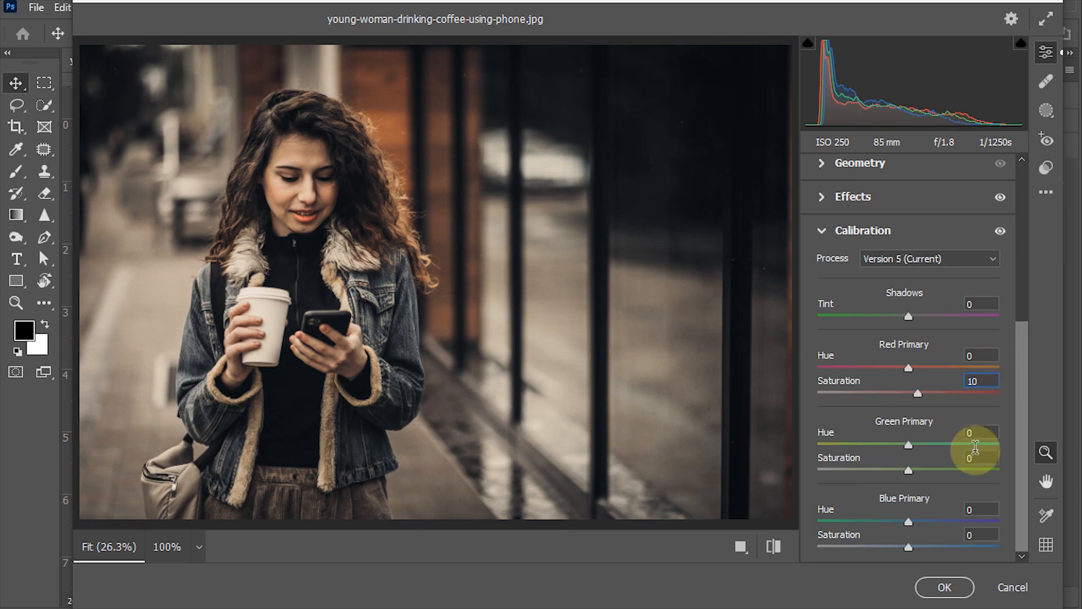
Set the Green Primary Hue to +12 and its Saturation to -21.
left_click(976, 432)
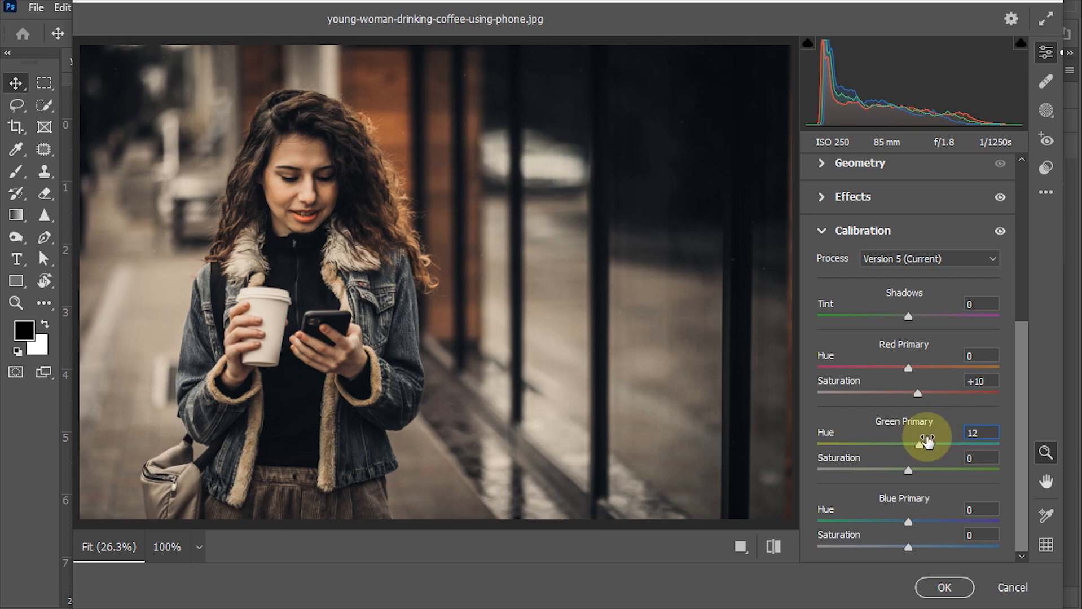
left_click(977, 457)
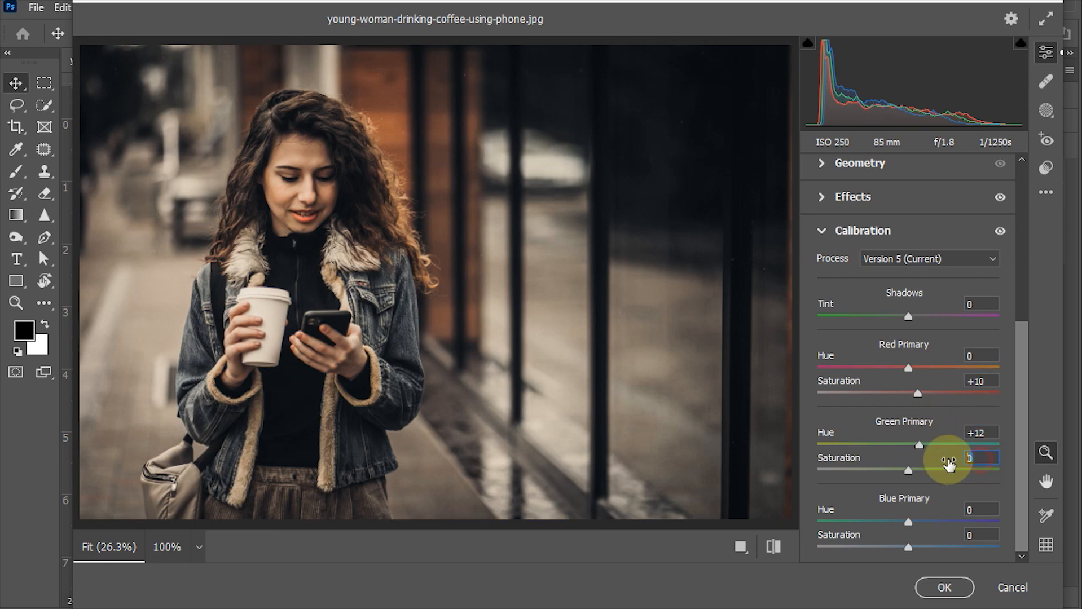
left_click_drag(905, 471, 888, 475)
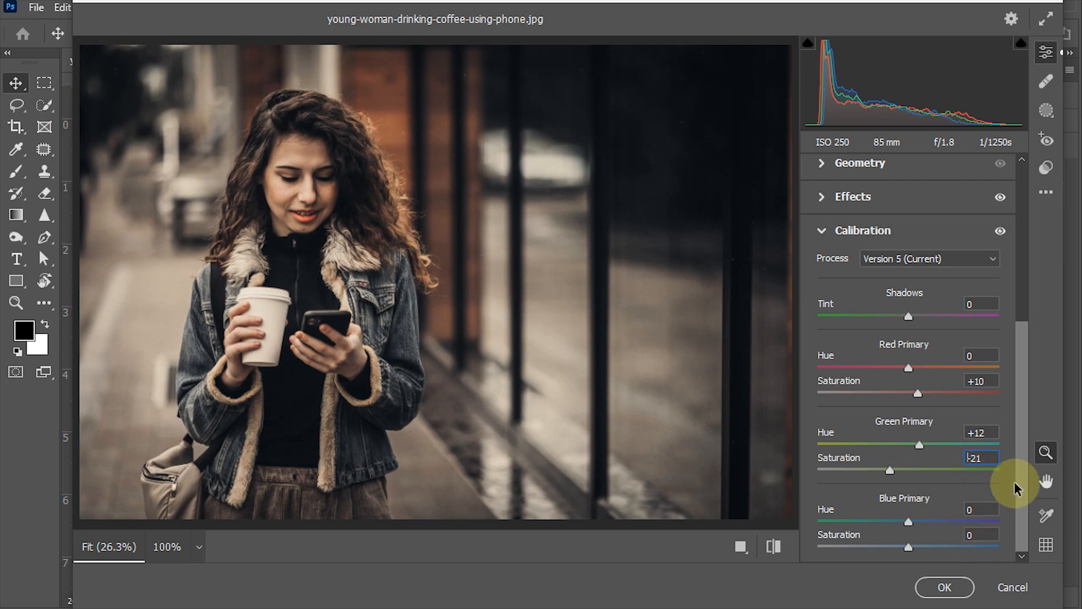
Set the Blue Primary Hue and Saturation to +10 each, and collapse the Calibration adjustments.
left_click(980, 509)
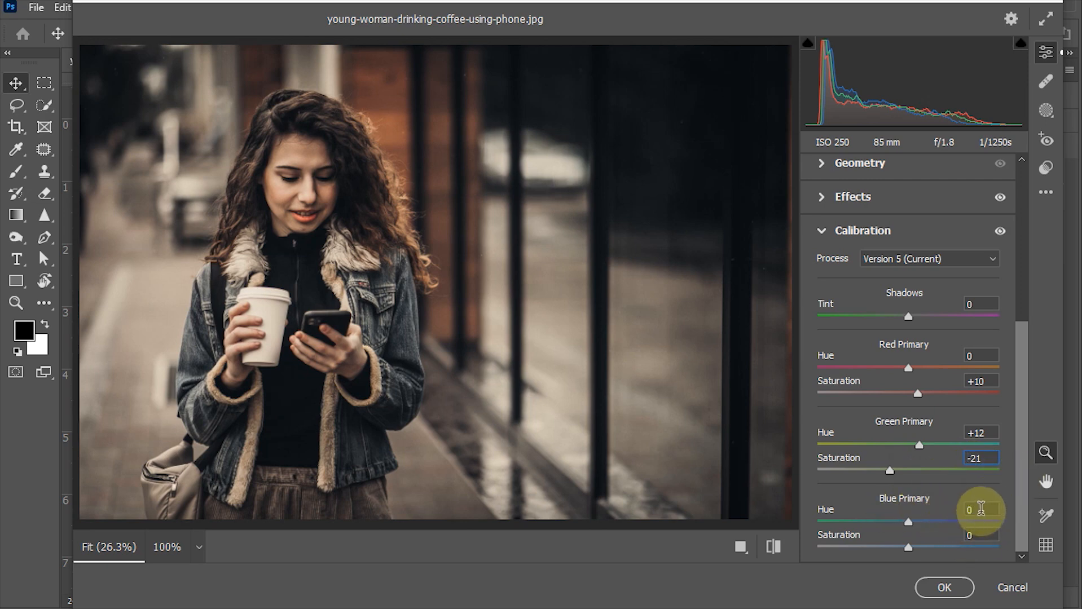
type("10")
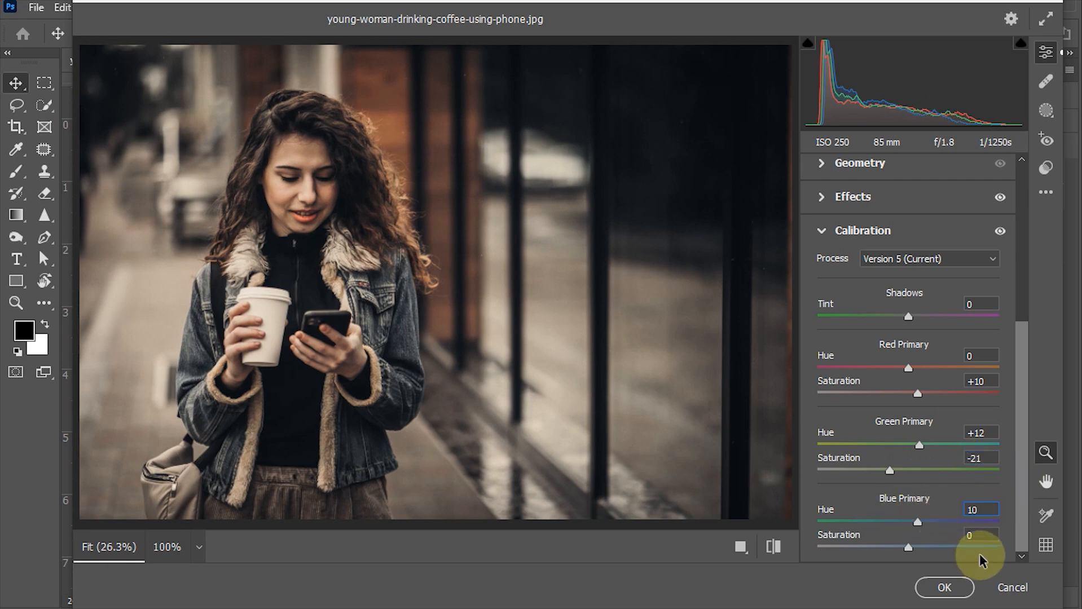
left_click(981, 535)
type("10")
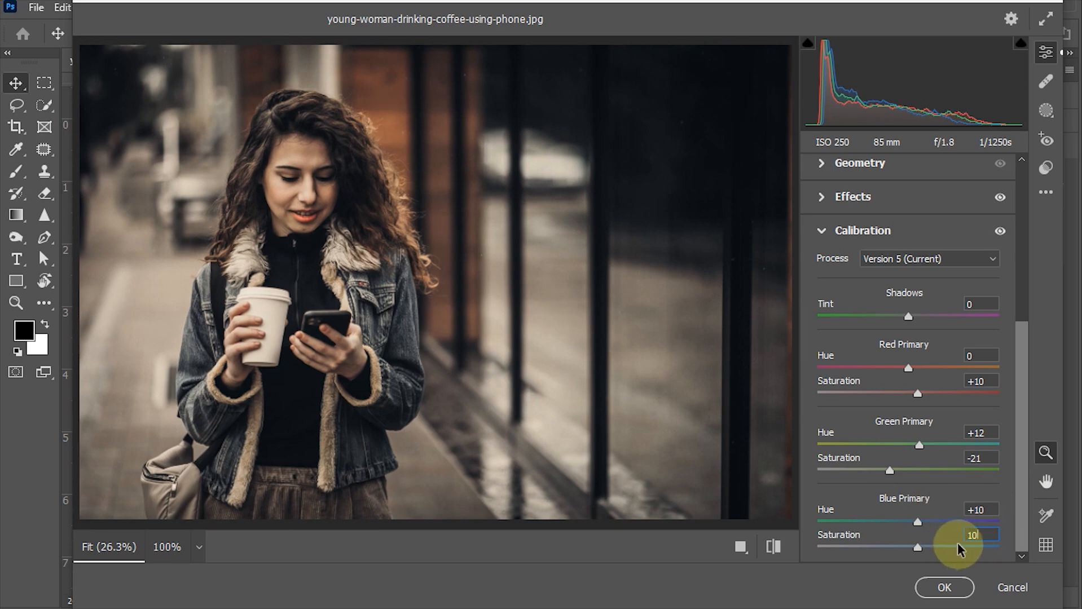
left_click(817, 230)
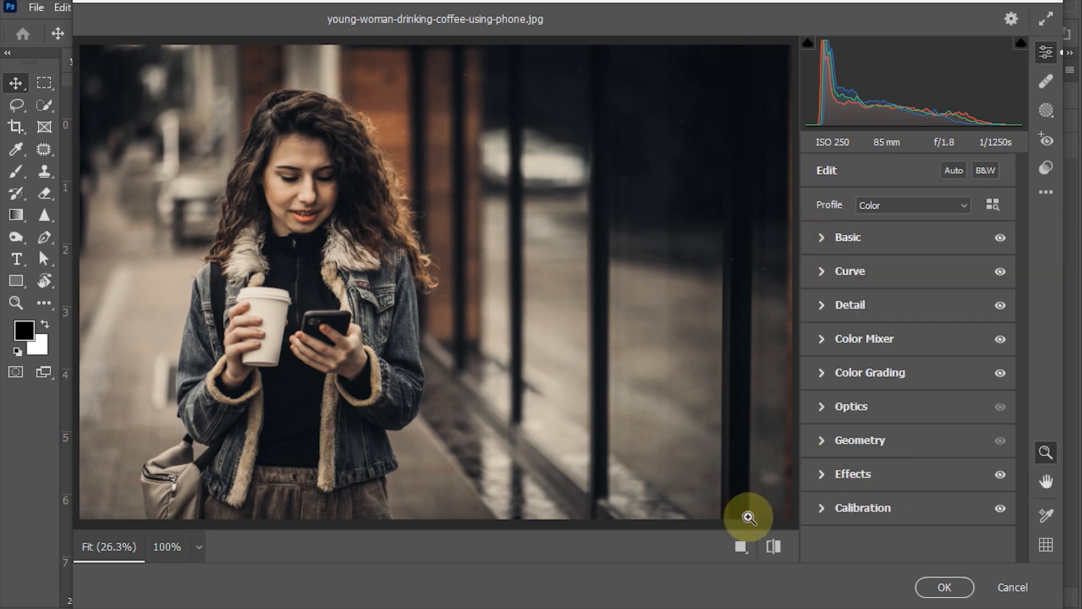
Compare the graded photo with its default settings and apply the Camera Raw Filter to the Smart Object.
left_click(779, 548)
left_click(779, 548)
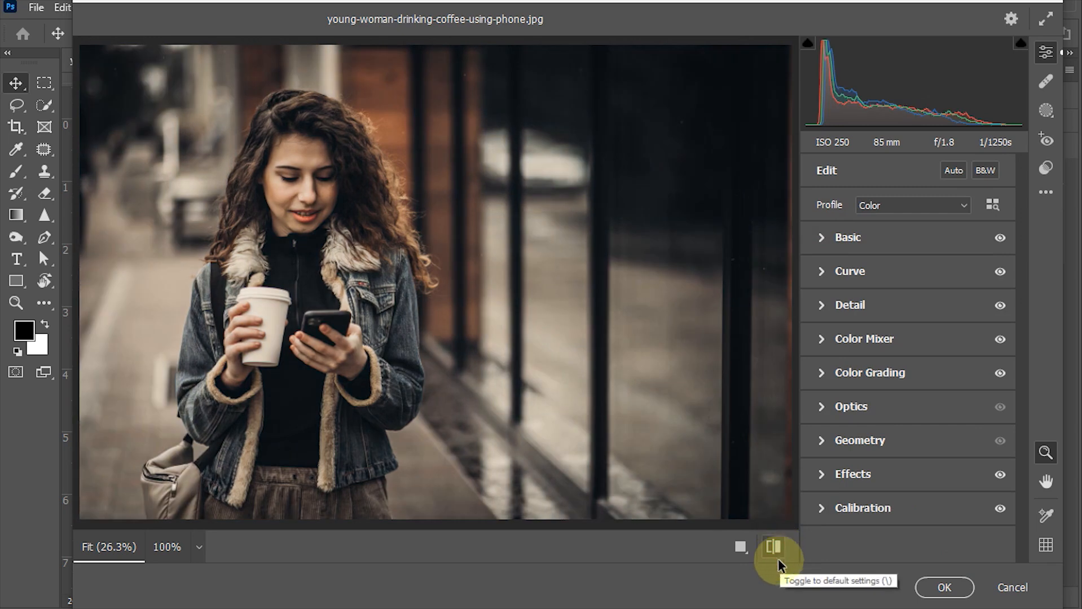
left_click(943, 587)
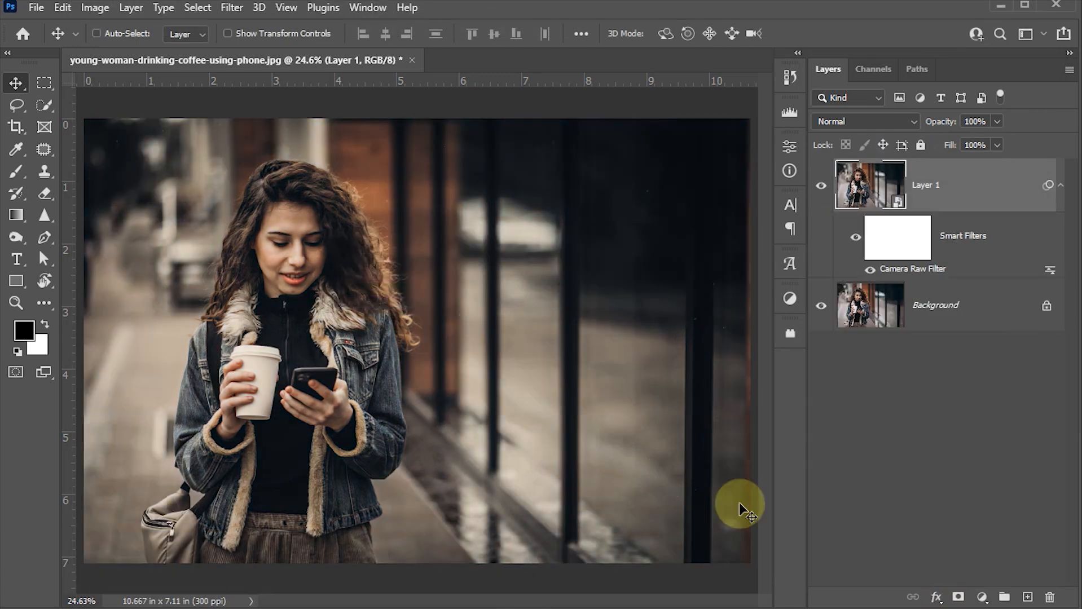
Add a Curves adjustment layer above the Smart Object and lower the RGB curve's midpoint slightly to darken the midtones.
left_click(982, 596)
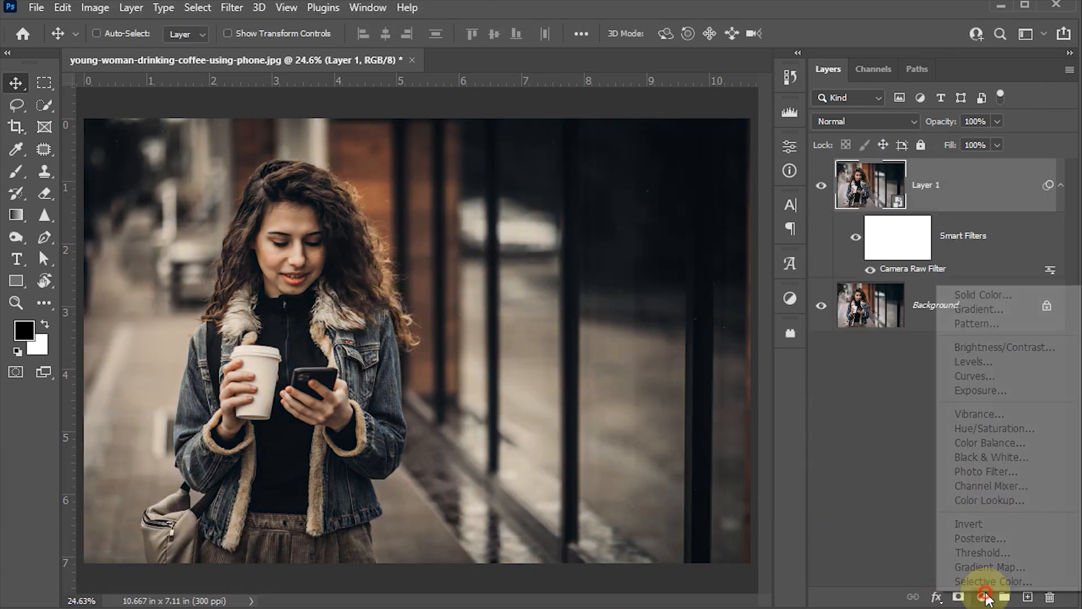
left_click(981, 376)
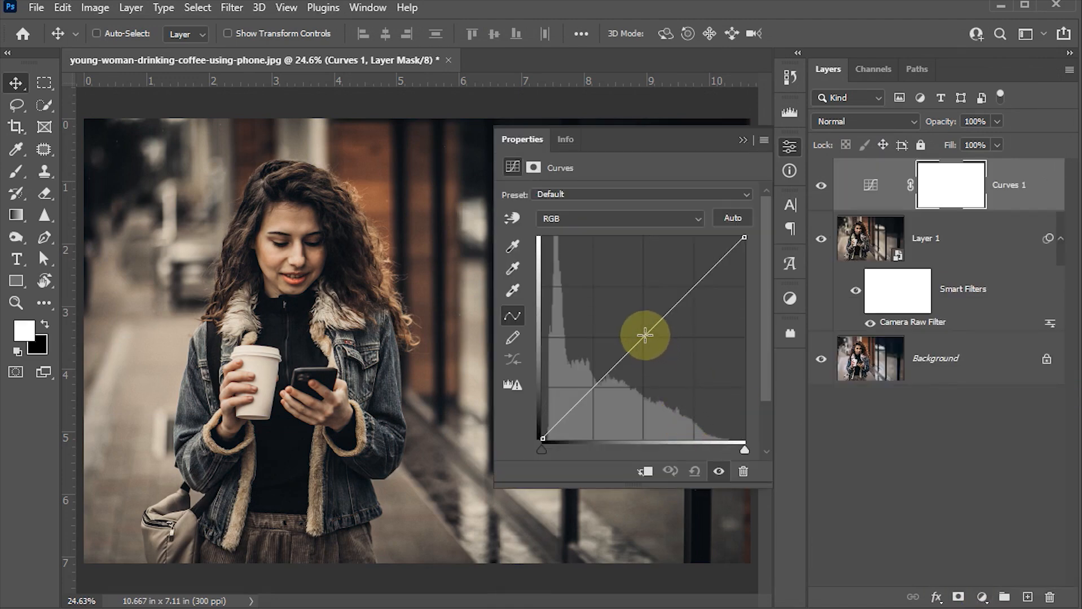
left_click(647, 336)
left_click_drag(648, 338, 650, 338)
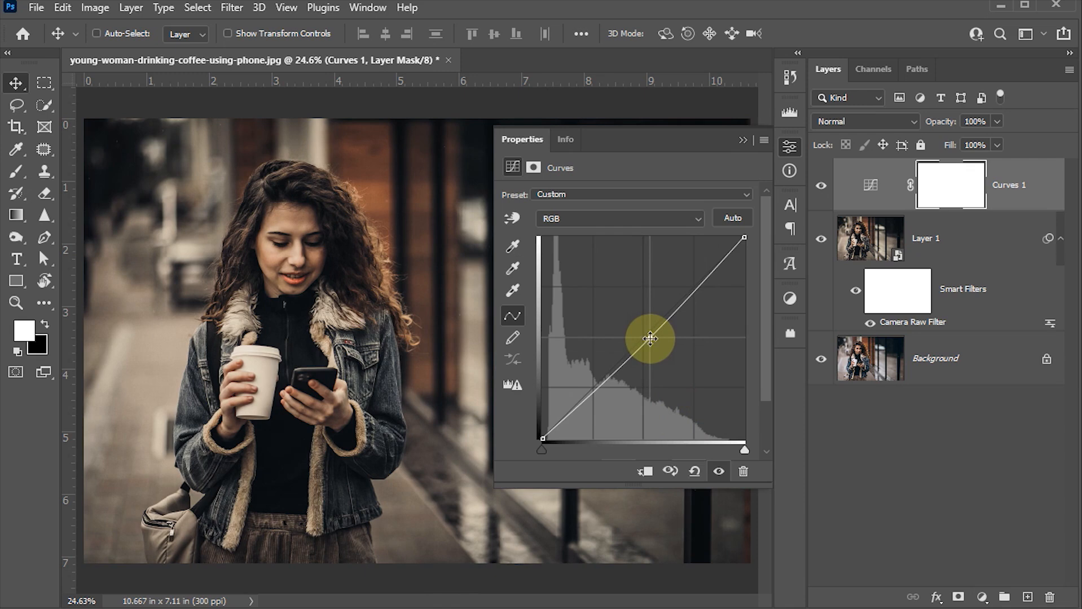
left_click(789, 148)
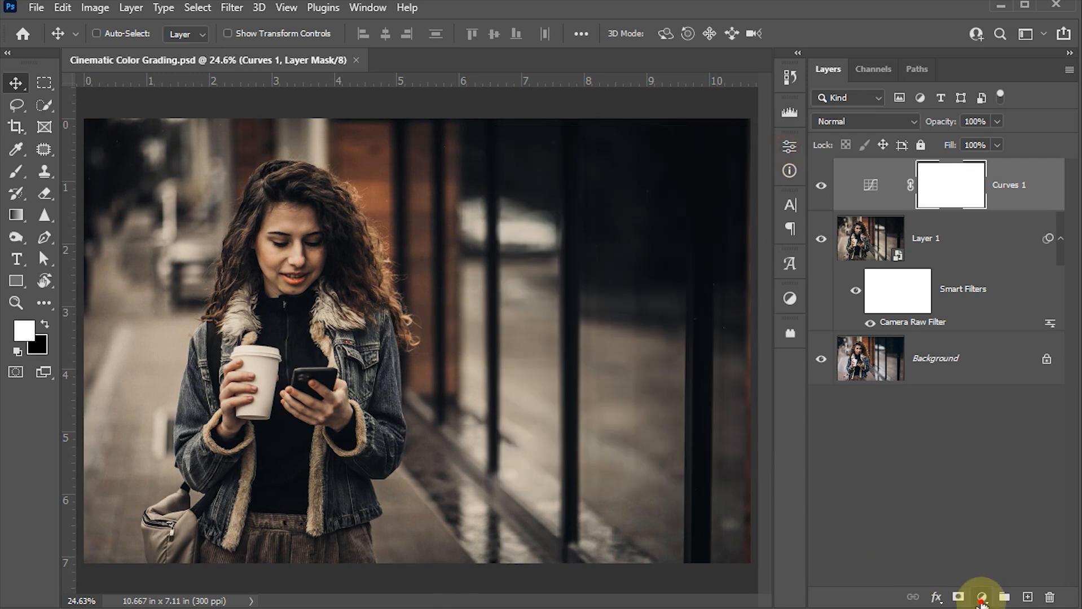
Add a Hue/Saturation adjustment layer above the Curves layer and set its master Saturation to 5.
left_click(982, 597)
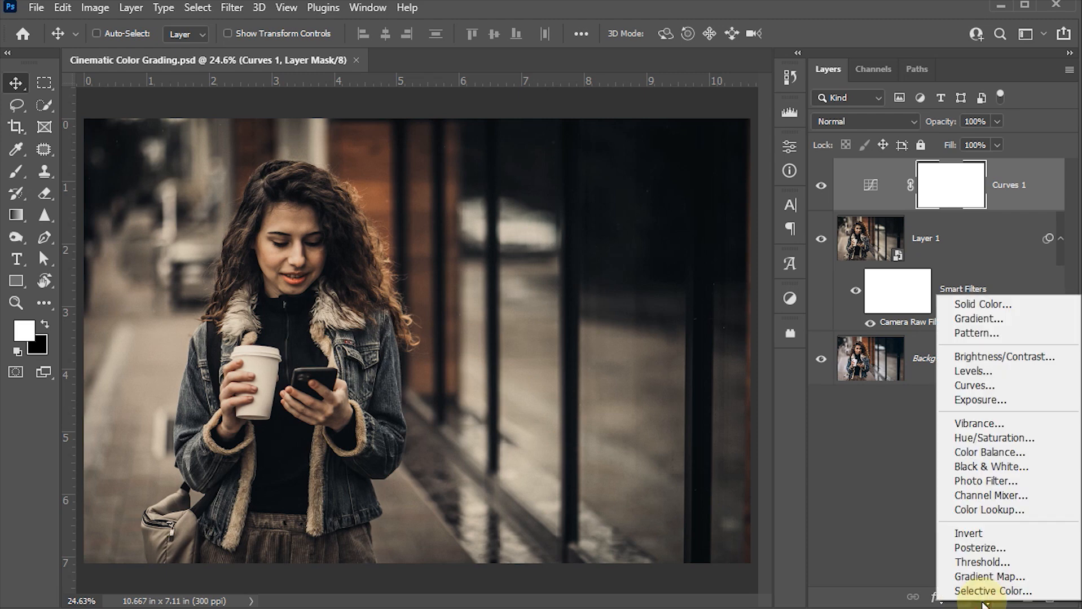
left_click(996, 440)
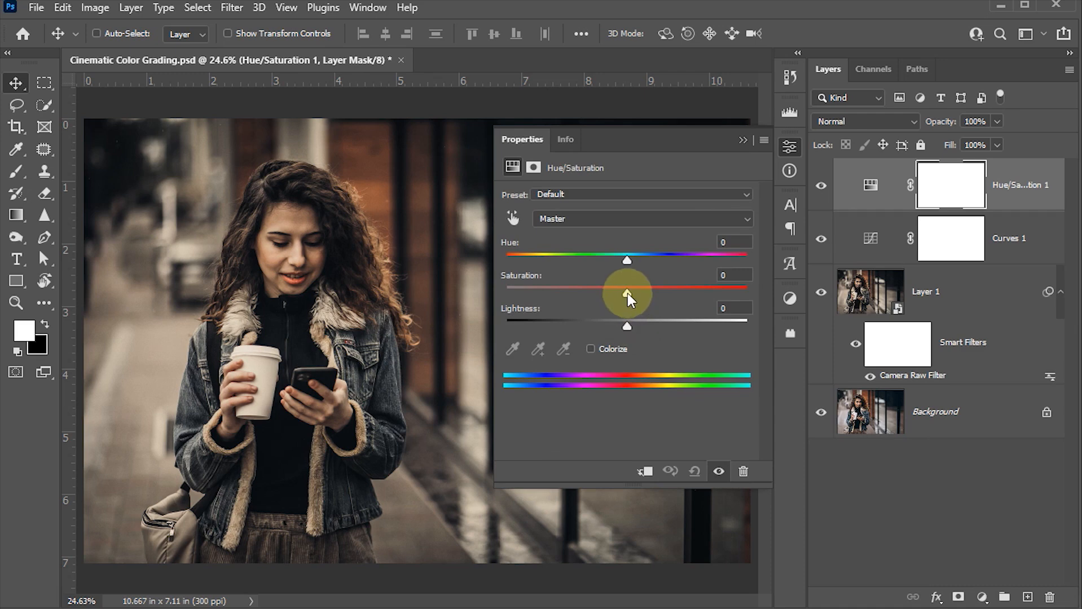
left_click(722, 277)
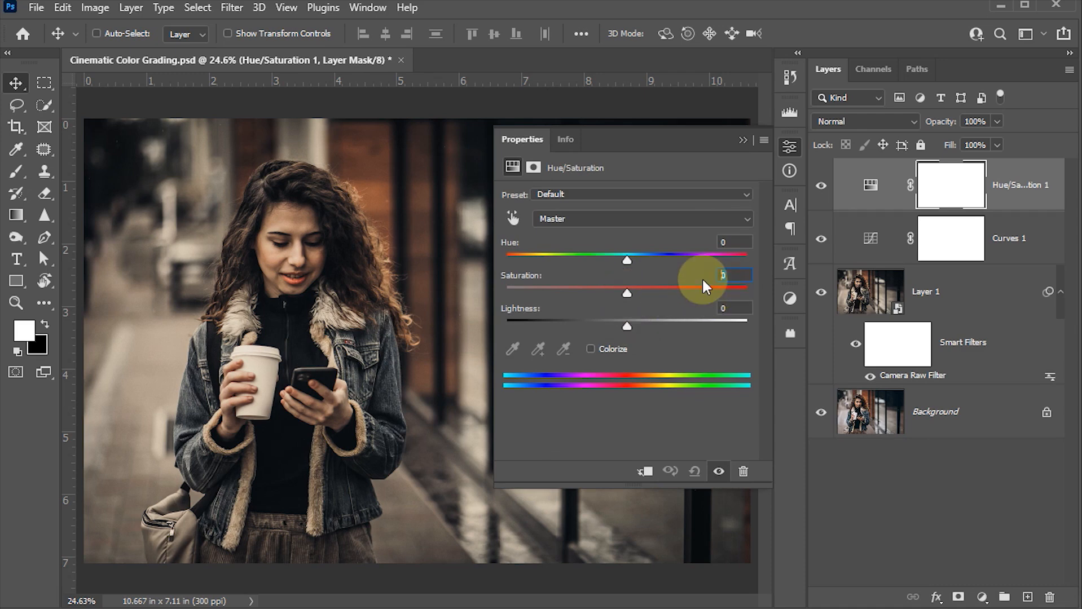
type("5")
left_click(790, 146)
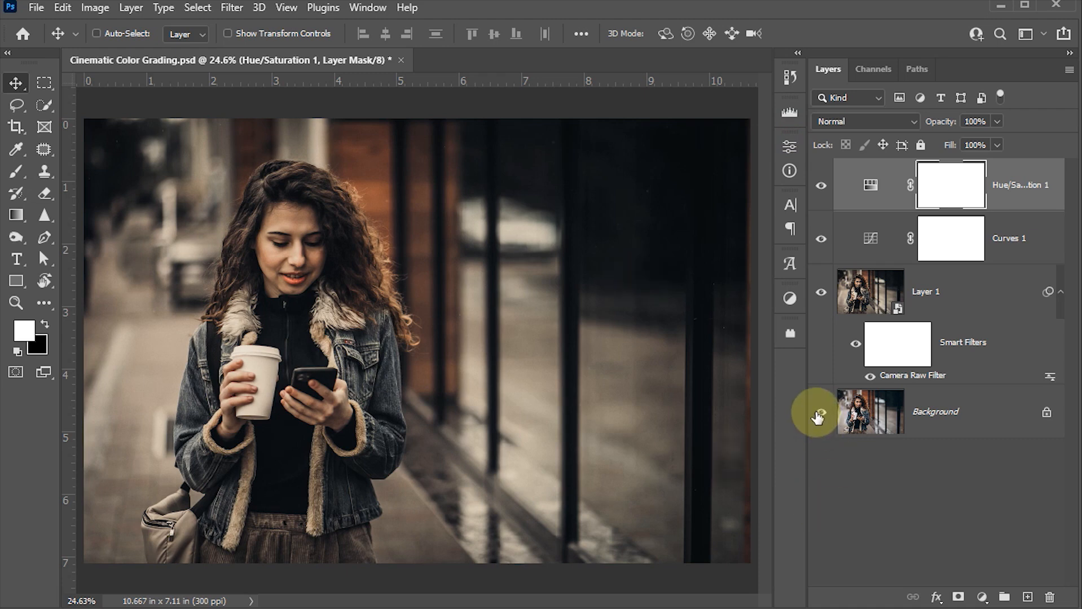
Compare the original Background alone with the full grade, and view the finished image enlarged without the interface panels.
left_click(821, 415, "alt")
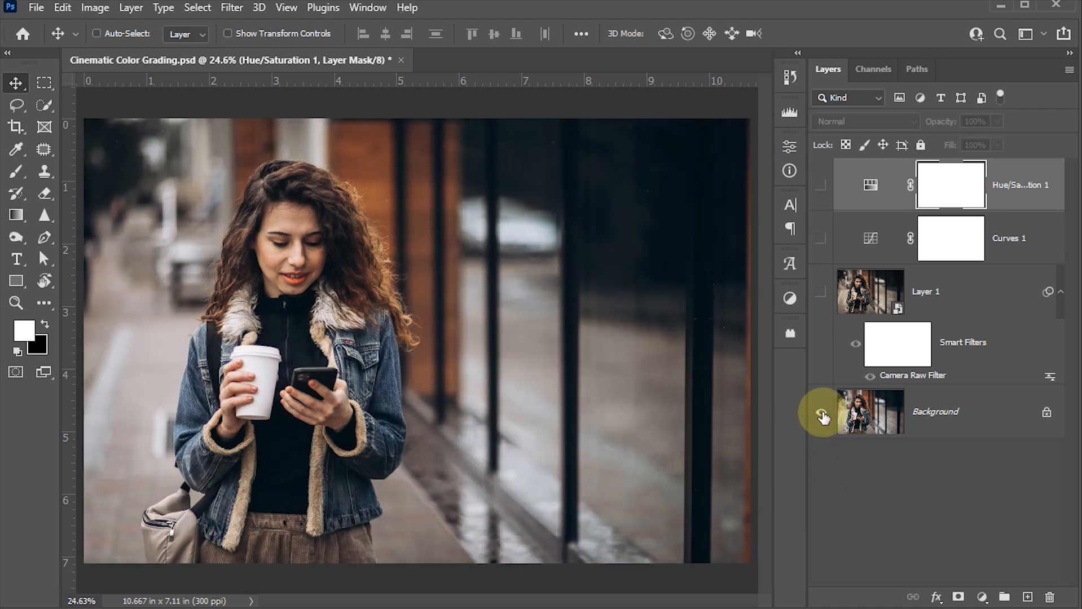
left_click(821, 416, "alt")
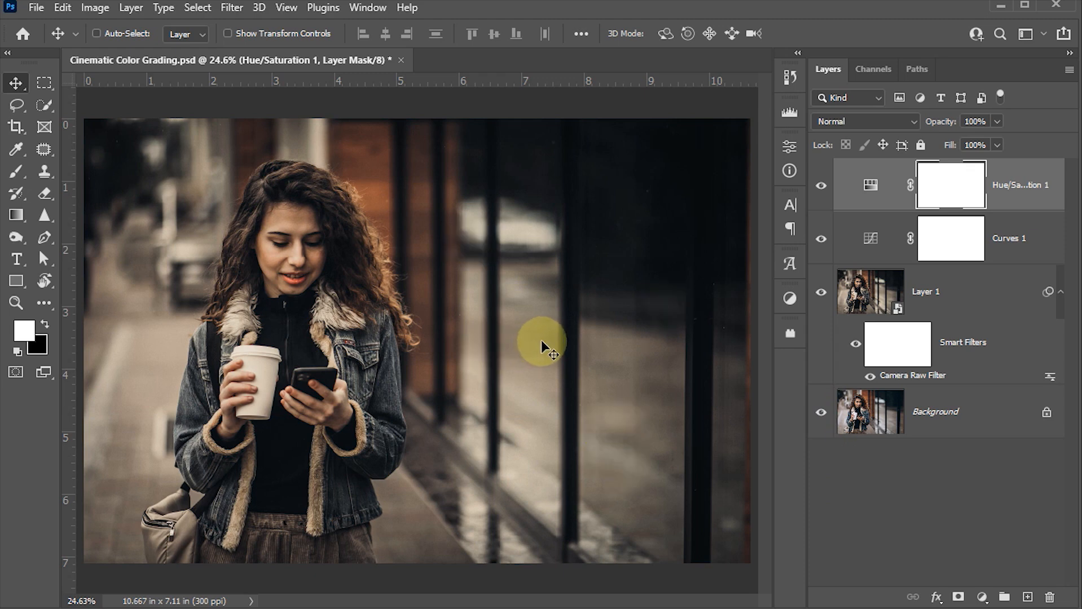
key("Tab")
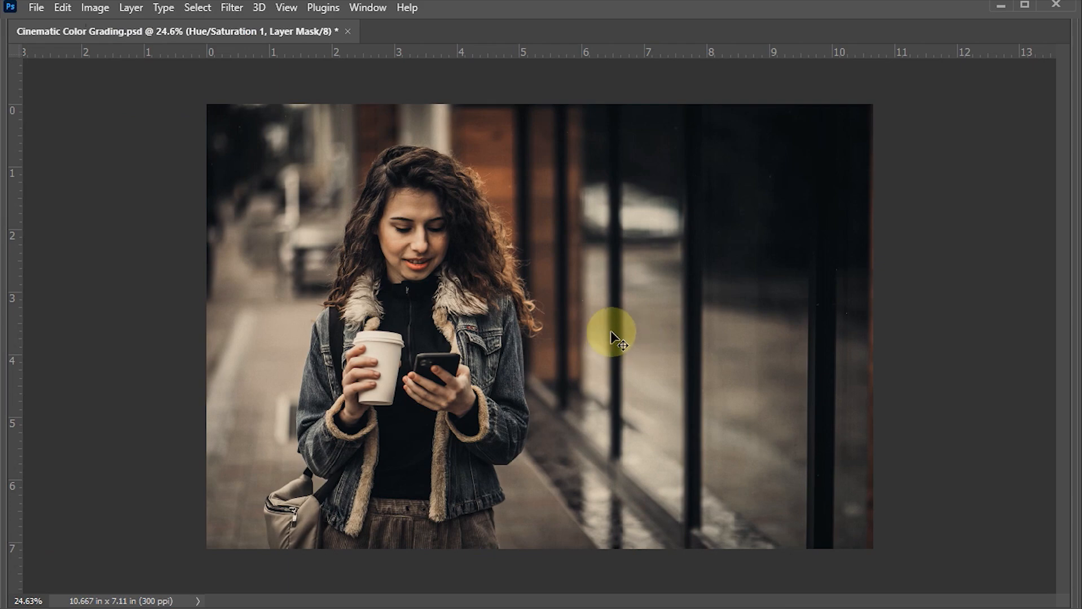
scroll(612, 338, "up", 1)
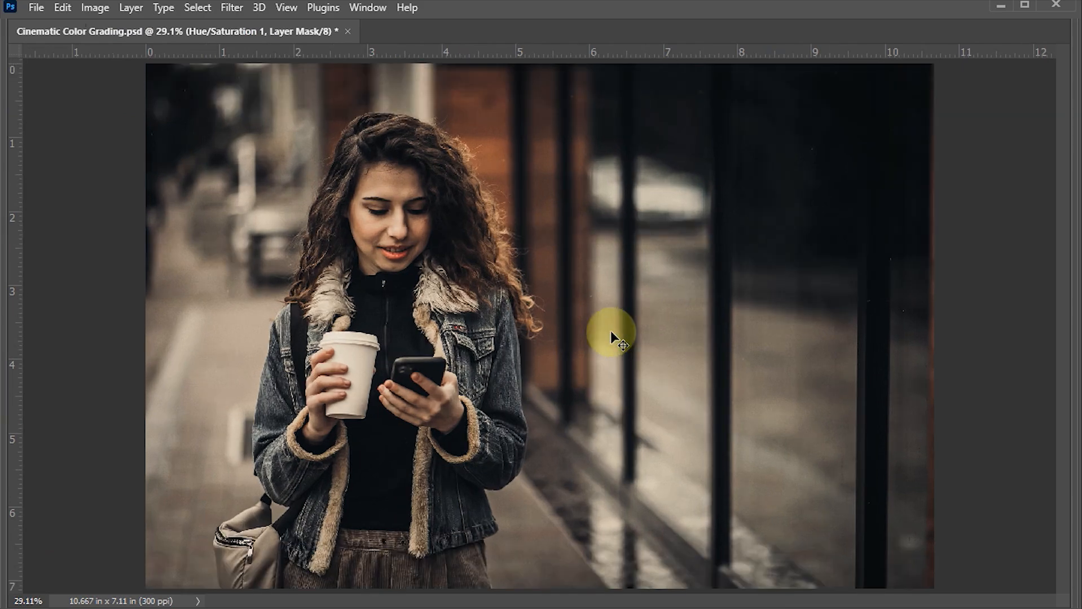